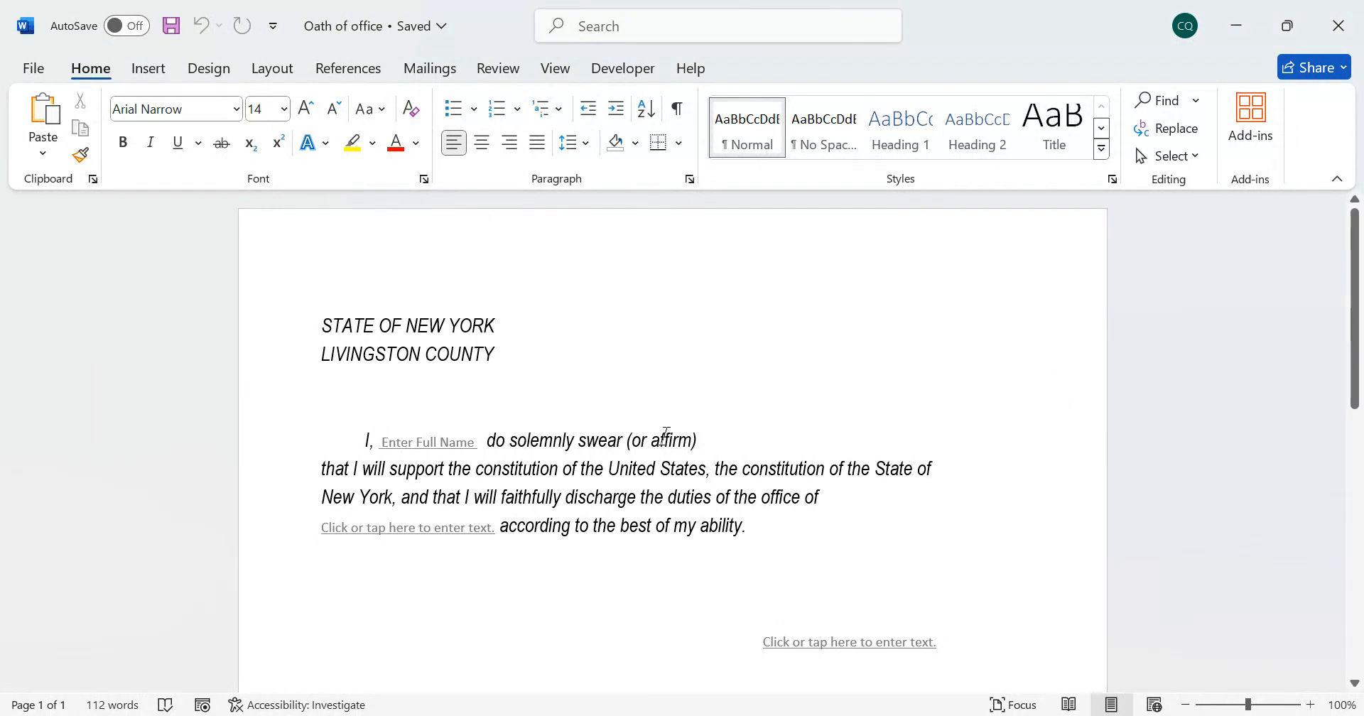
Bring up the developer tools for inserting form content controls into the Oath of office document
{"action": "scroll", "coordinate": [470, 356], "scroll_direction": "down", "scroll_amount": 3}
{"action": "left_click", "coordinate": [488, 337]}
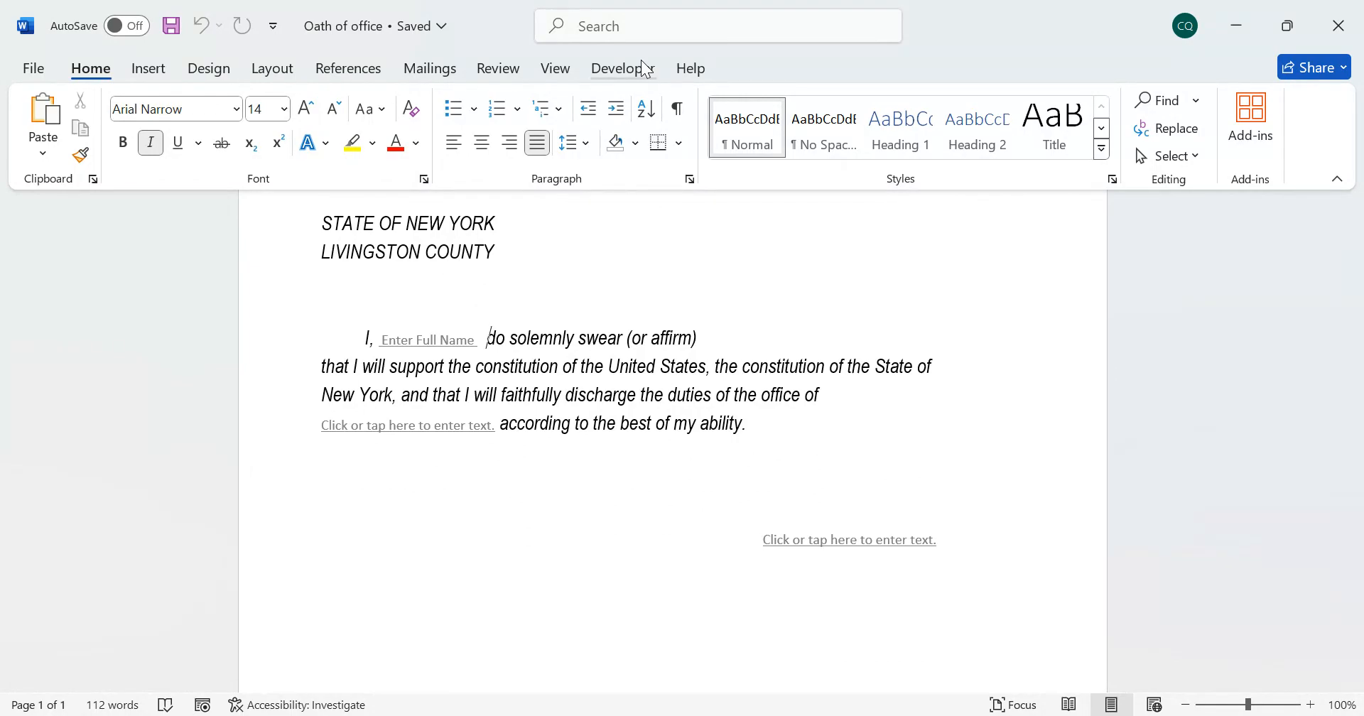
{"action": "left_click", "coordinate": [622, 69]}
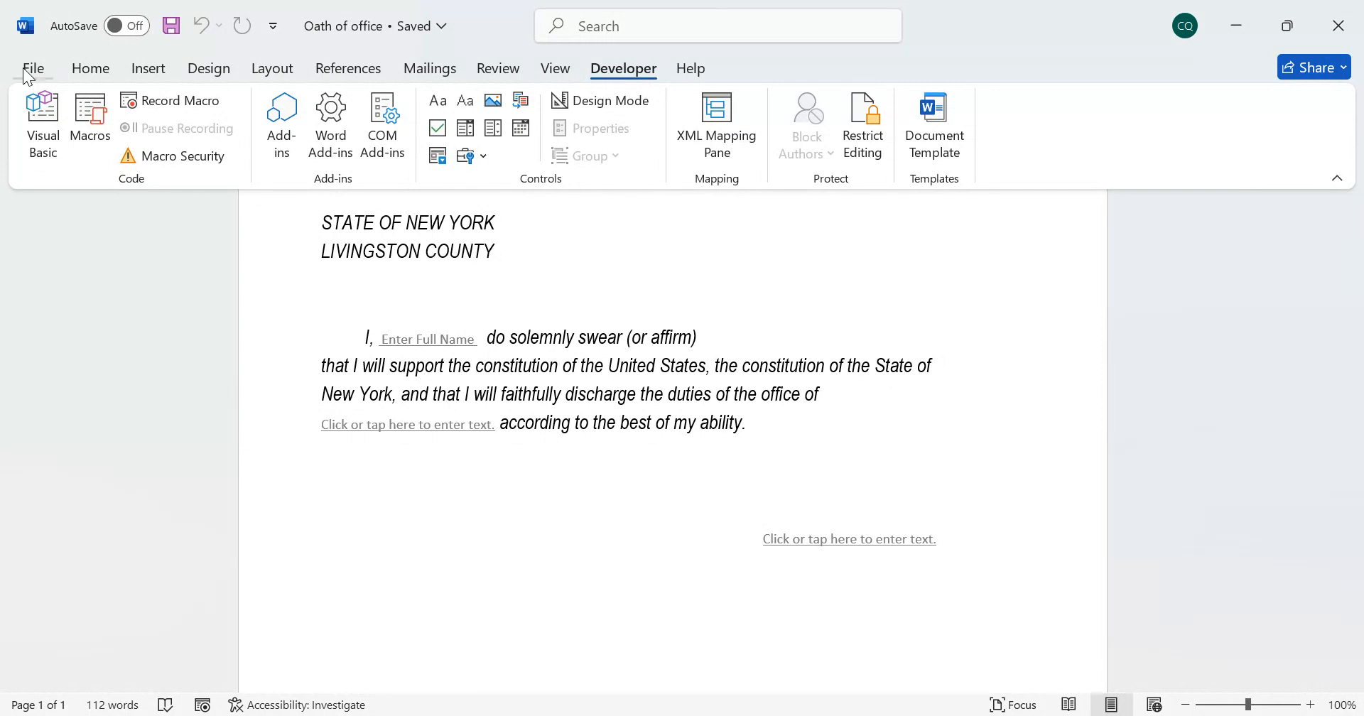
{"action": "left_click", "coordinate": [118, 365]}
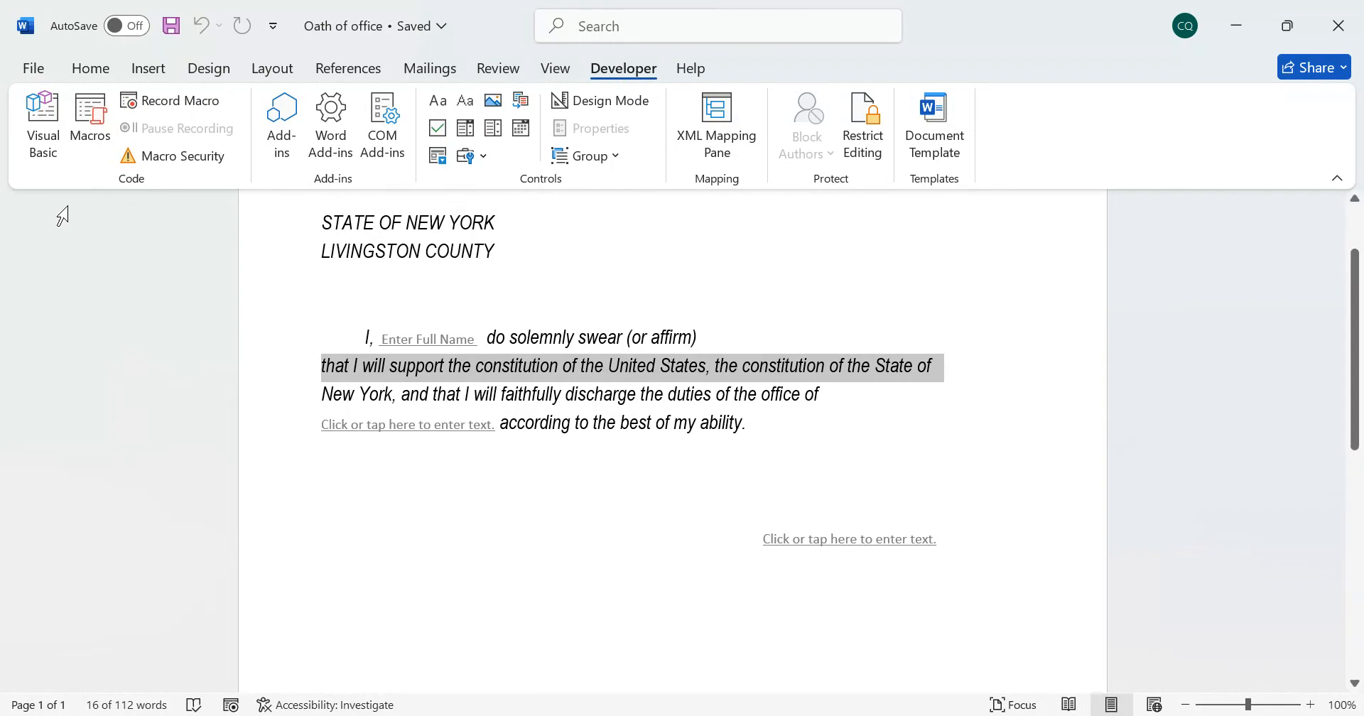
{"action": "left_click", "coordinate": [3, 426]}
{"action": "left_click", "coordinate": [228, 378]}
{"action": "left_click", "coordinate": [31, 70]}
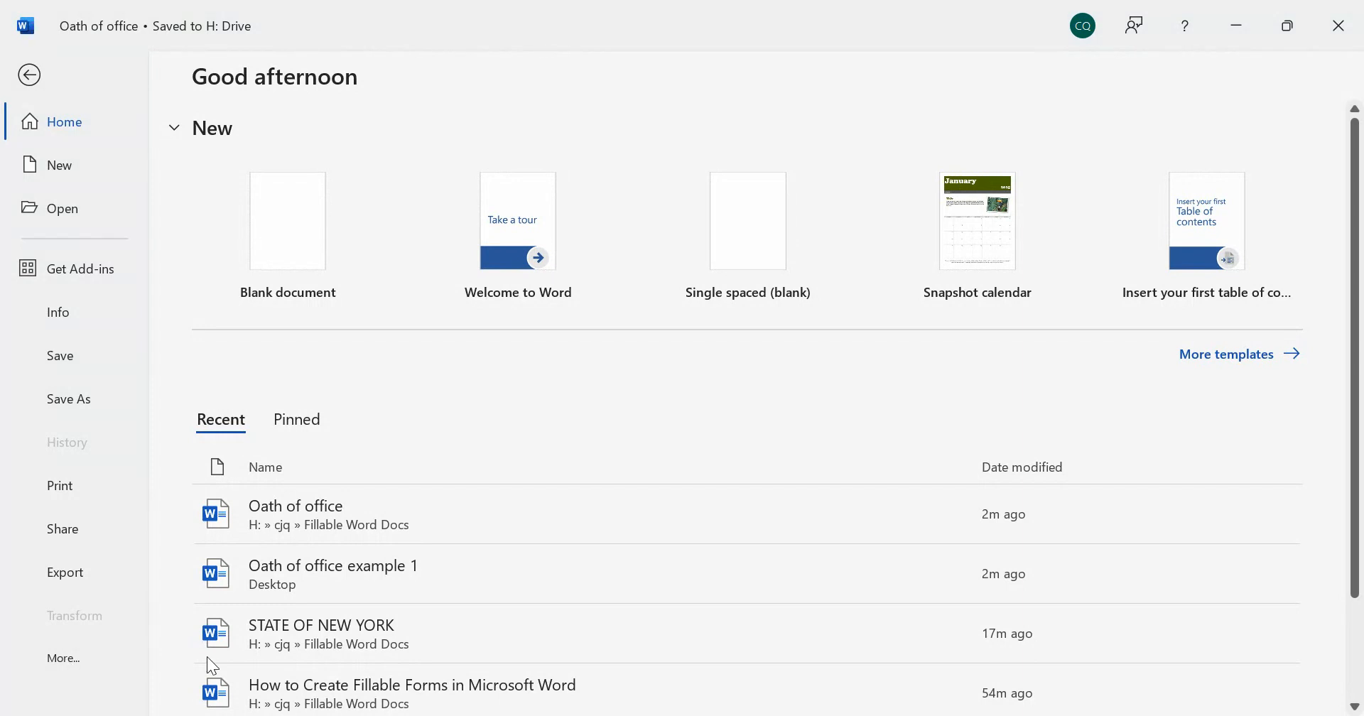
{"action": "key", "text": "Escape"}
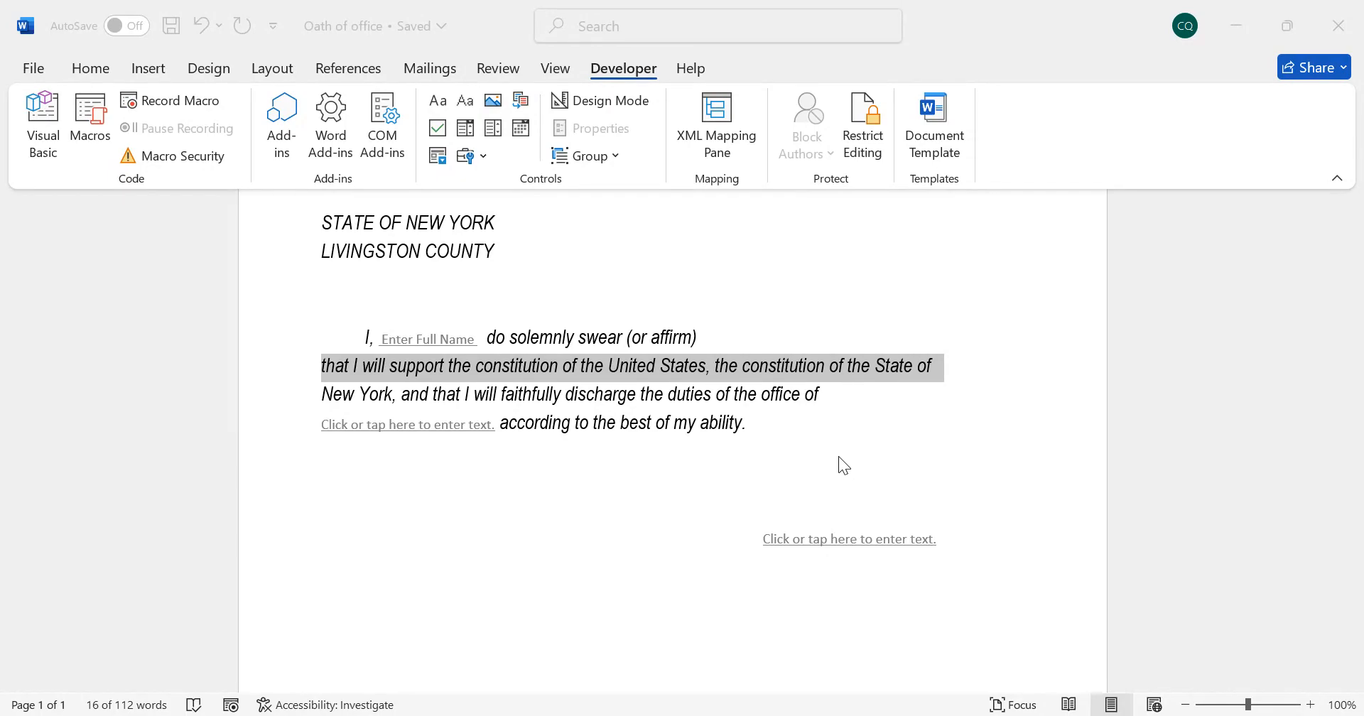
{"action": "left_click", "coordinate": [951, 686]}
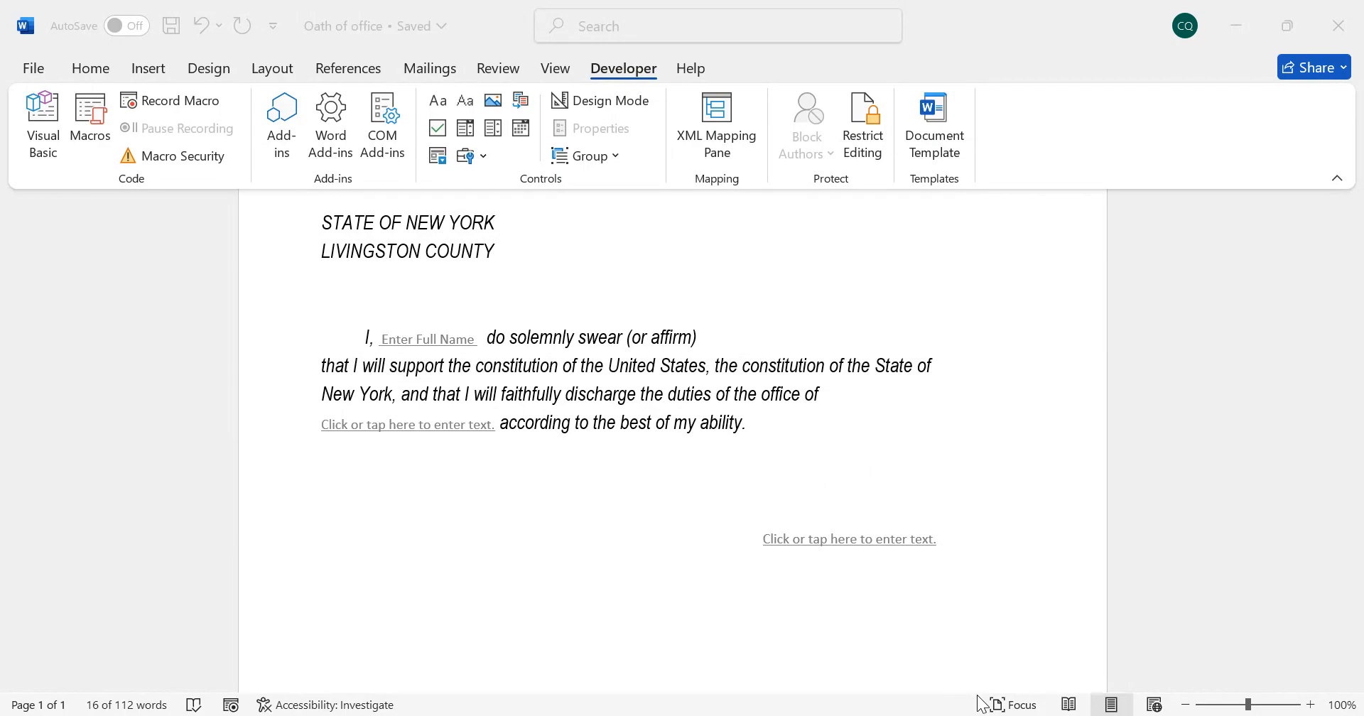
Replace the existing name field after "I," in the oath's opening line with a new plain text content control
{"action": "scroll", "coordinate": [654, 585], "scroll_direction": "up", "scroll_amount": 2}
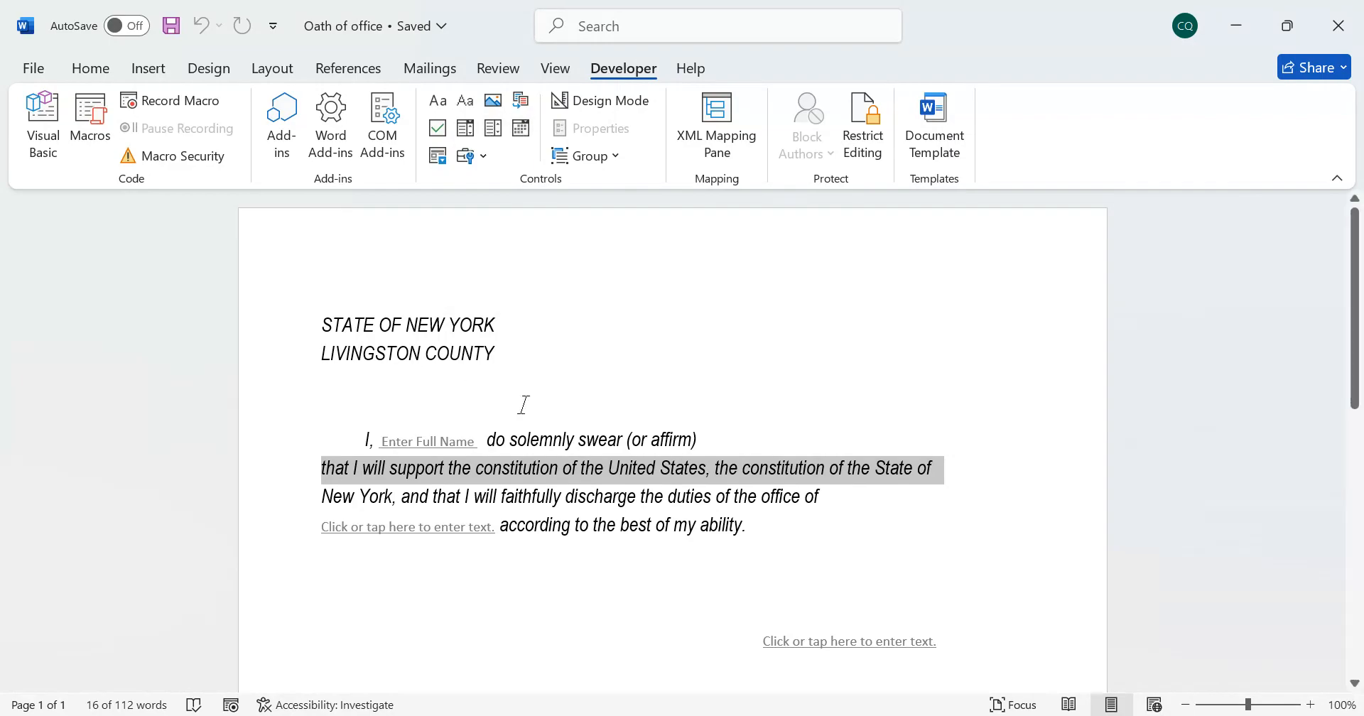
{"action": "left_click", "coordinate": [543, 361]}
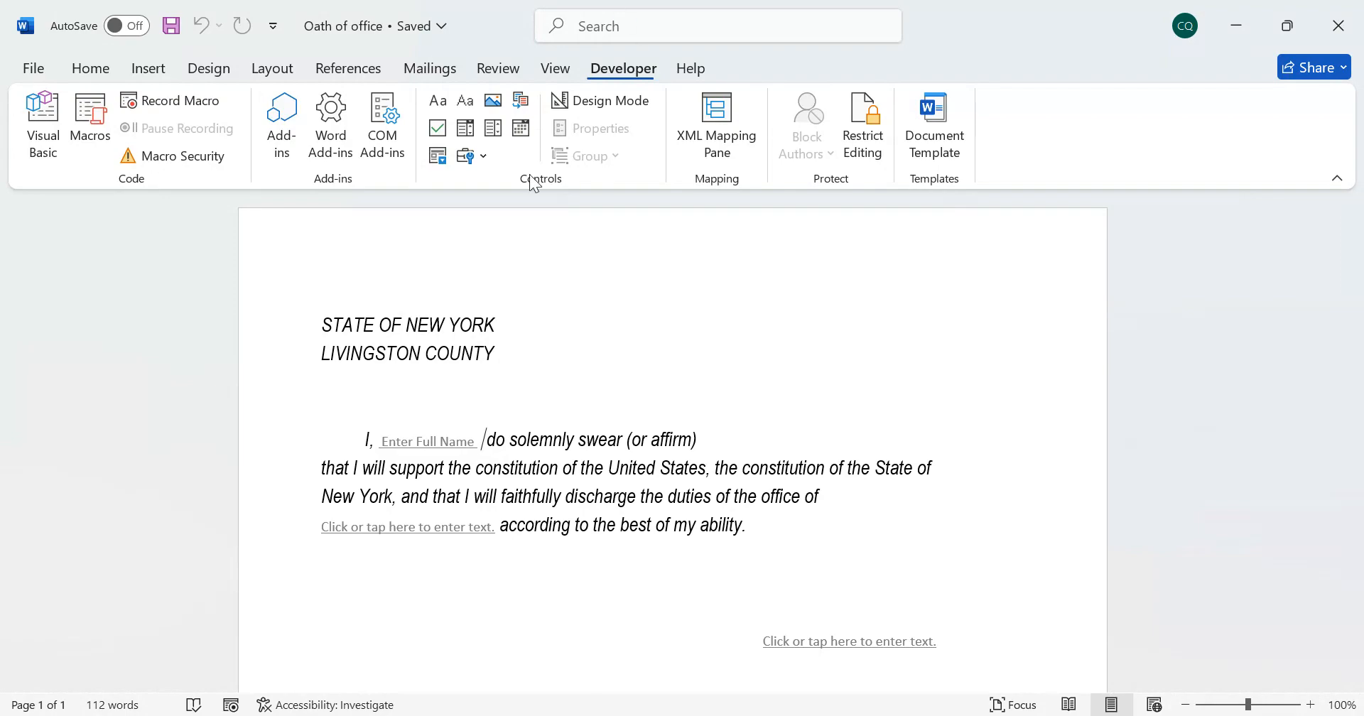
{"action": "key", "text": "BackSpace"}
{"action": "key", "text": "BackSpace"}
{"action": "key", "text": "BackSpace"}
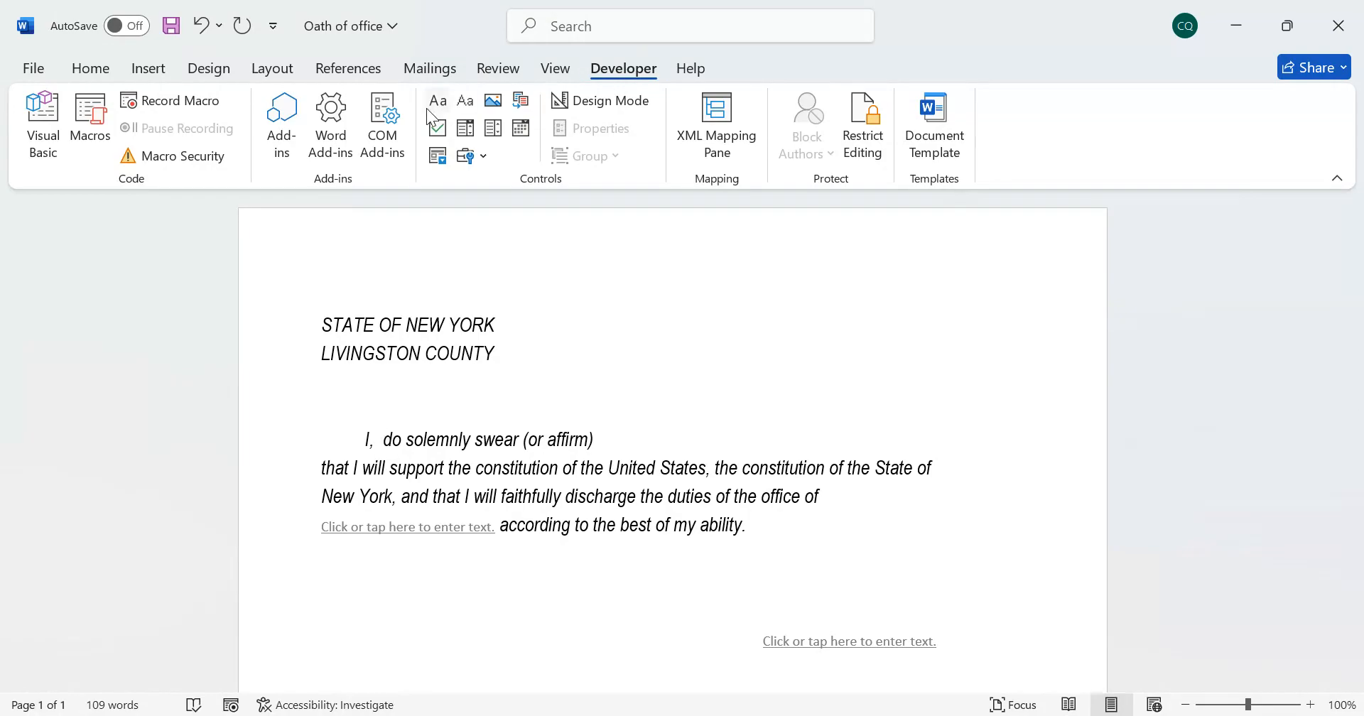
{"action": "left_click", "coordinate": [466, 104]}
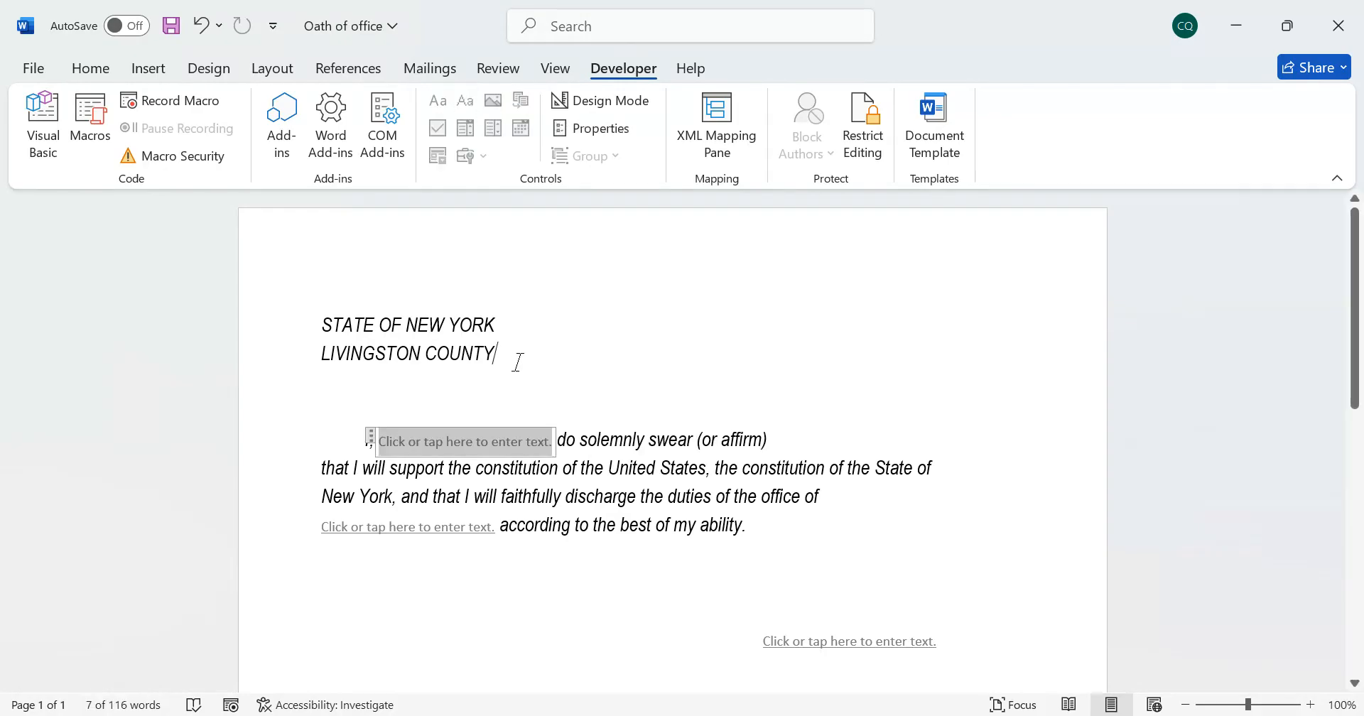
Turn on Design Mode and change the placeholder text of the new control after "I," to "Enter Full Name"
{"action": "left_click", "coordinate": [469, 441]}
{"action": "left_click", "coordinate": [599, 105]}
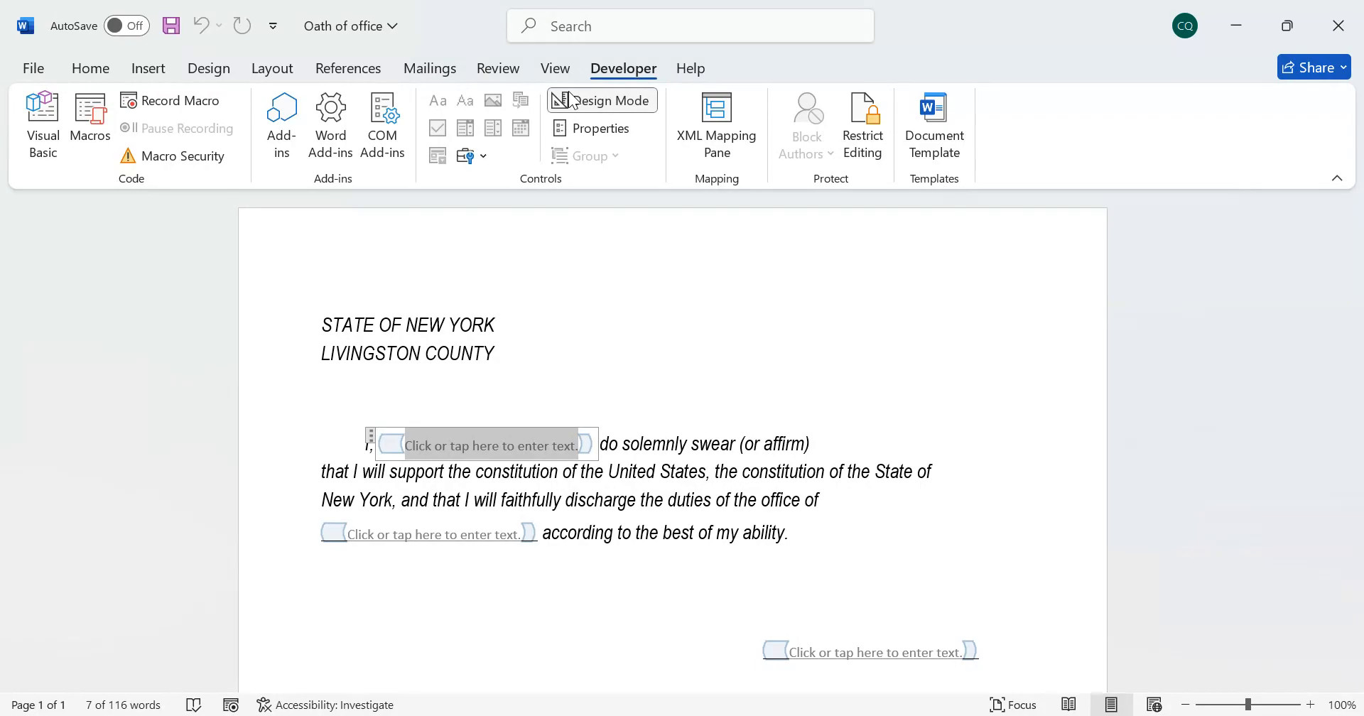
{"action": "left_click", "coordinate": [504, 447]}
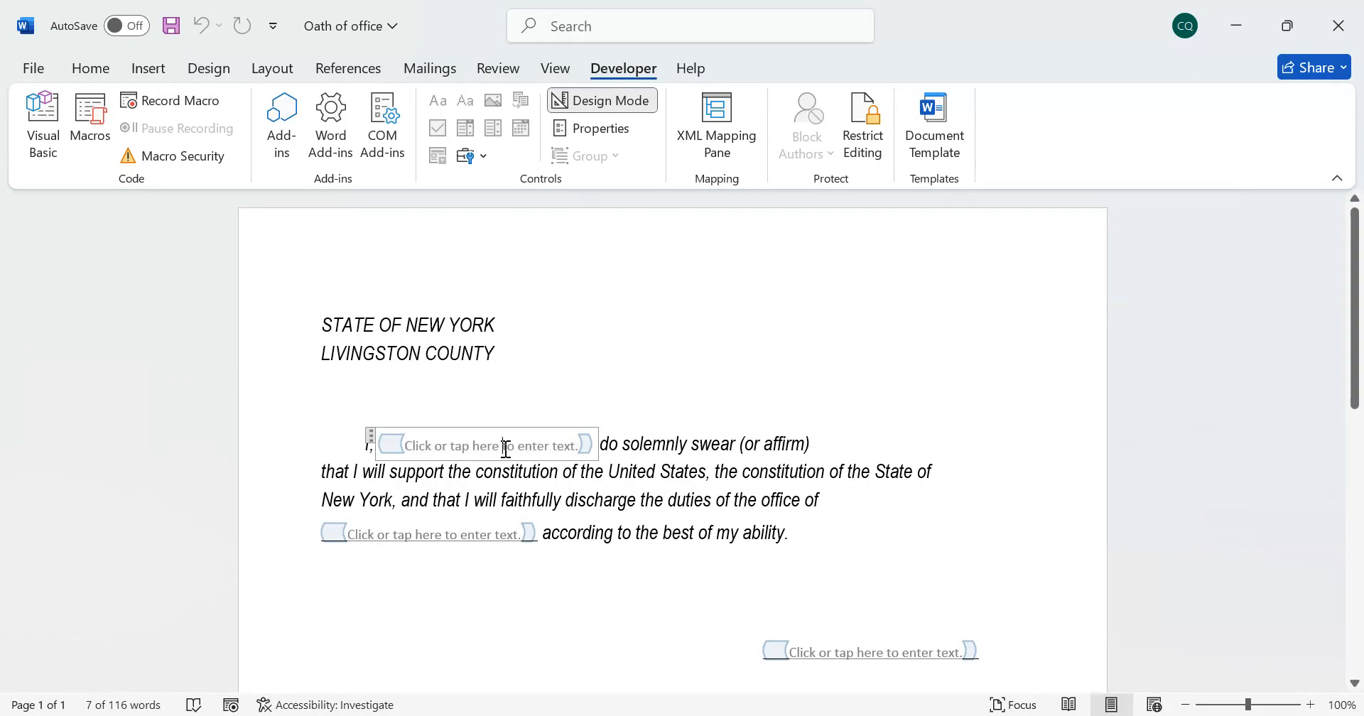
{"action": "double_click", "coordinate": [513, 445]}
{"action": "triple_click", "coordinate": [515, 445]}
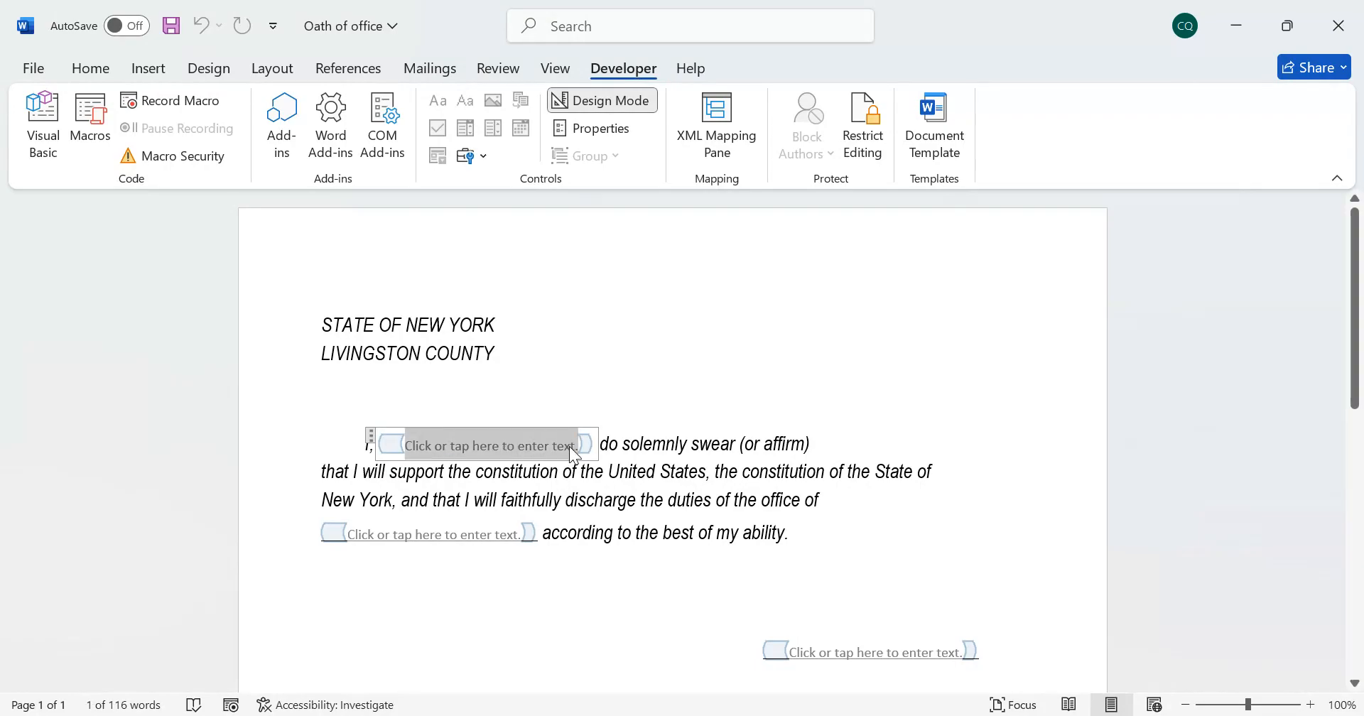
{"action": "key", "text": "Delete"}
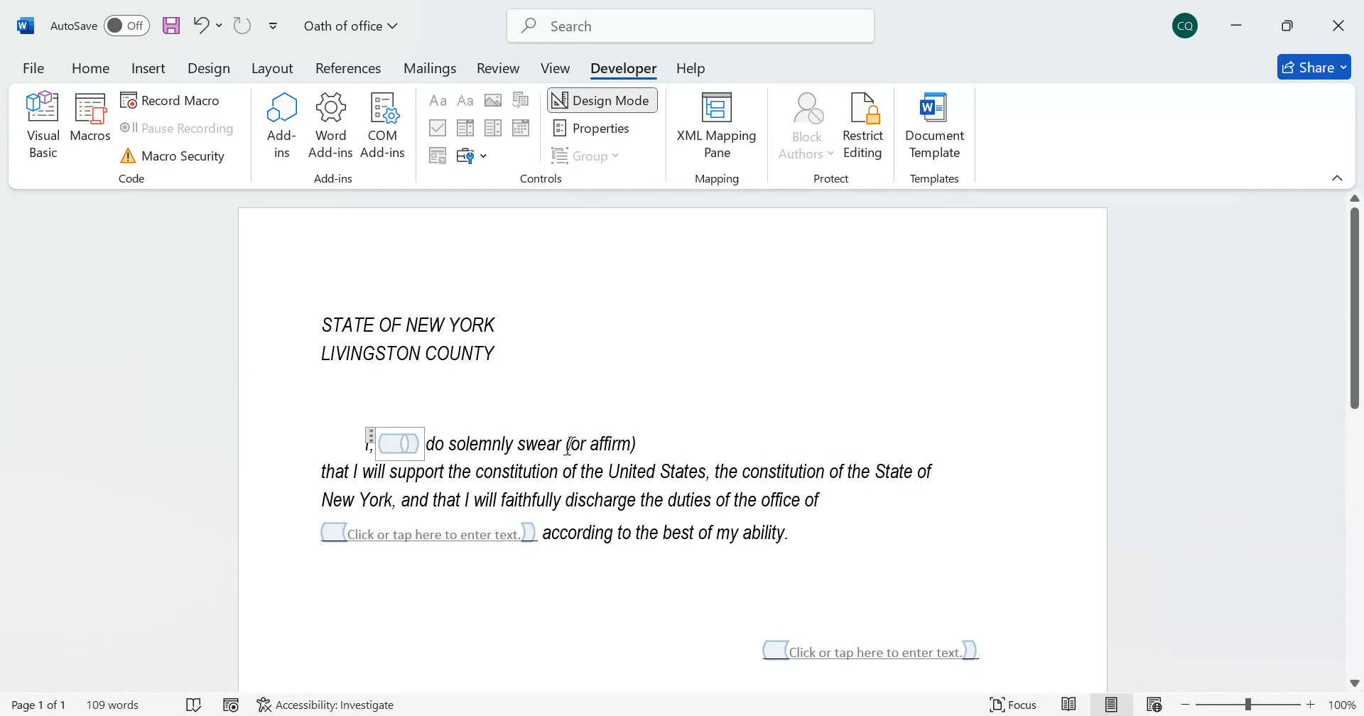
{"action": "type", "text": "Ful"}
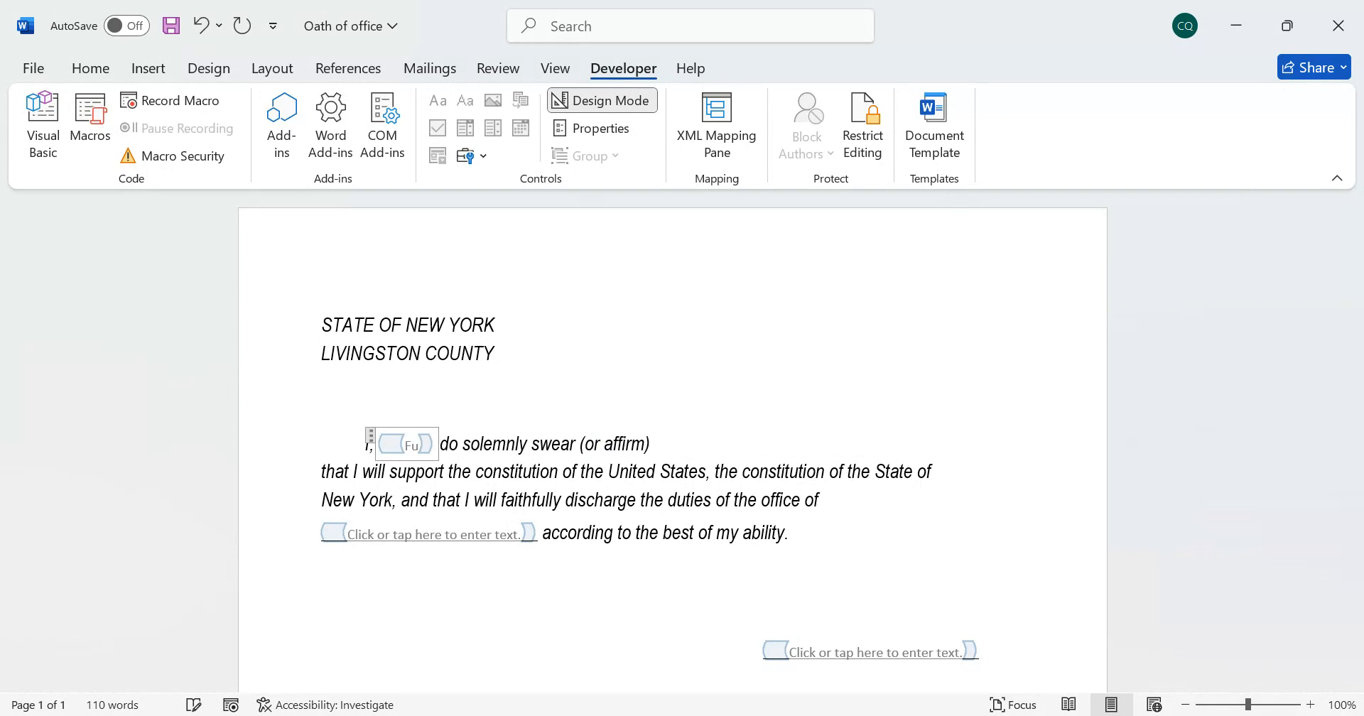
{"action": "key", "text": "BackSpace"}
{"action": "key", "text": "BackSpace"}
{"action": "key", "text": "BackSpace"}
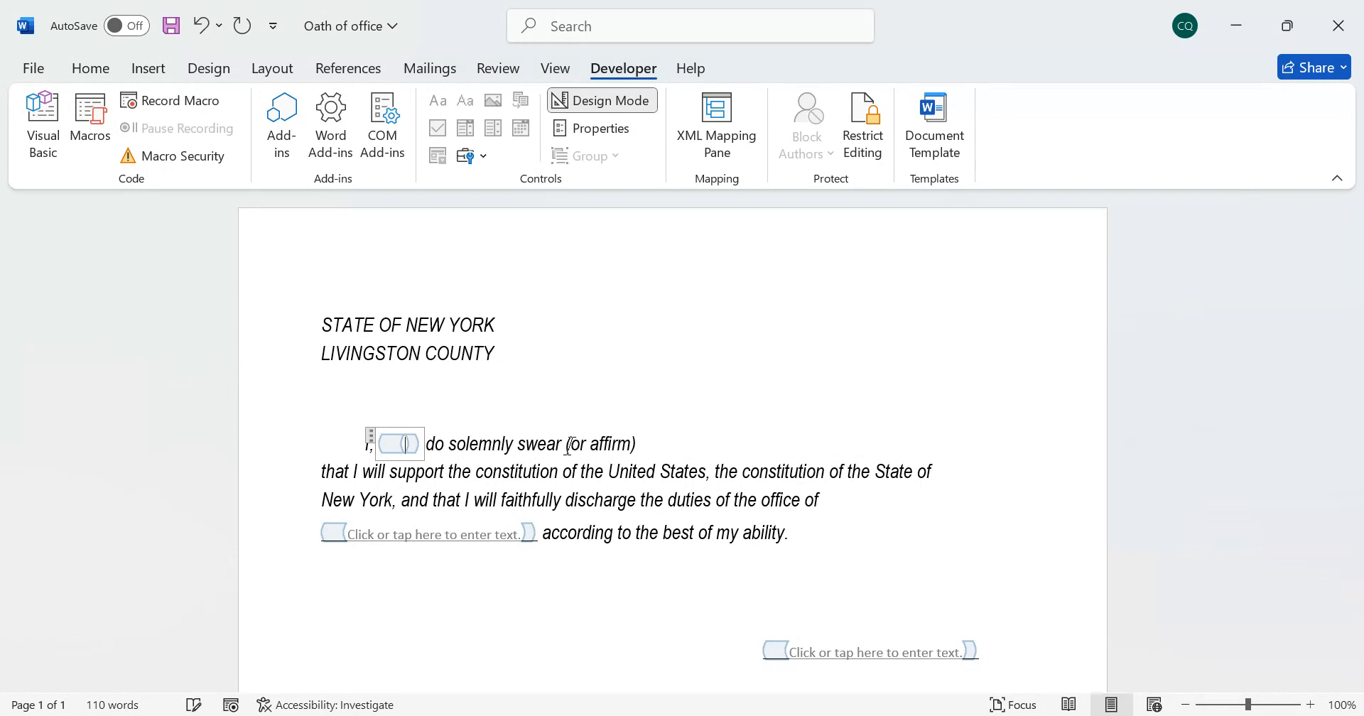
{"action": "type", "text": "Enter Full"}
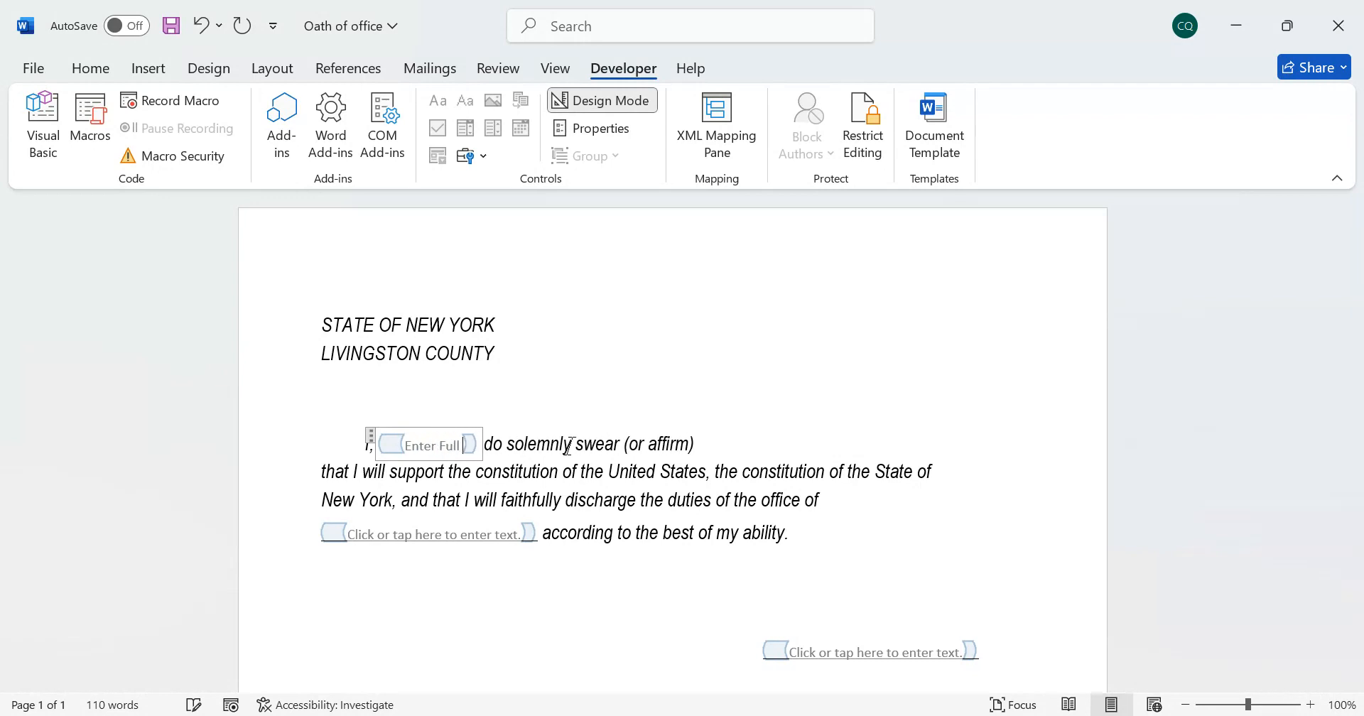
{"action": "type", "text": " Name"}
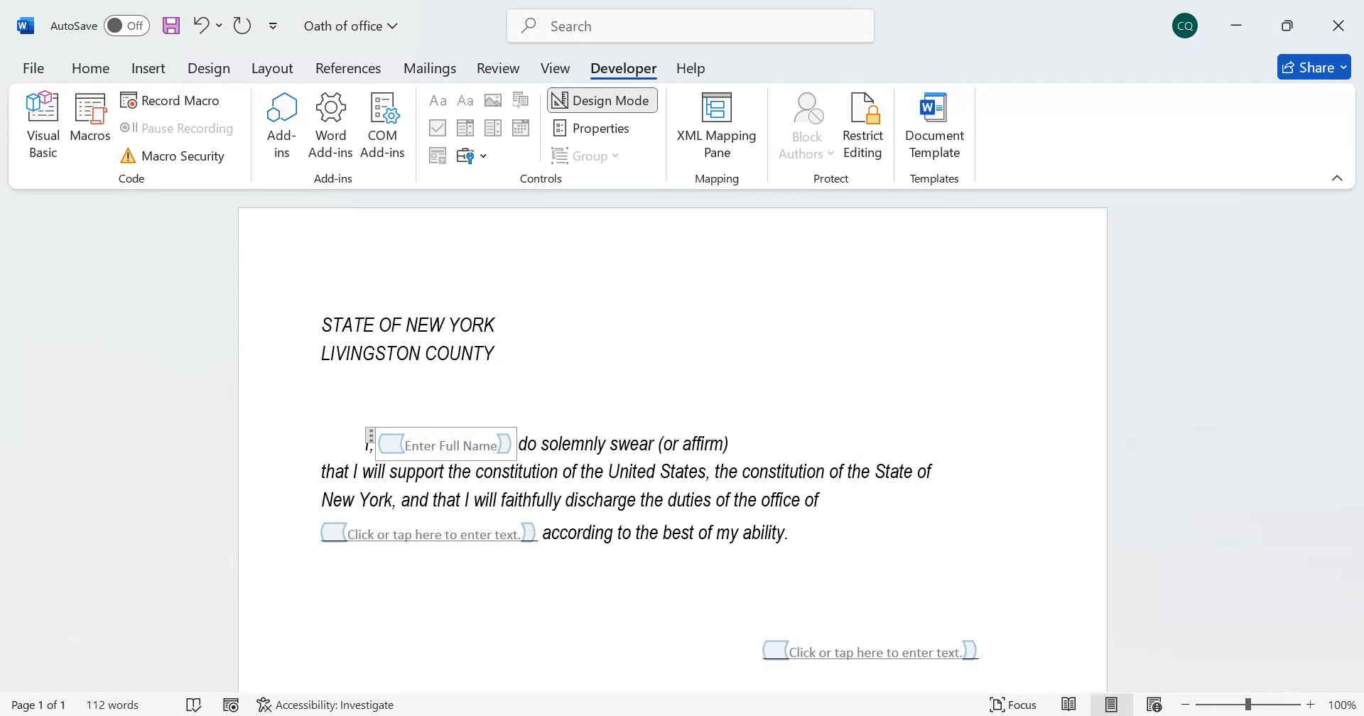
{"action": "left_click", "coordinate": [745, 446]}
{"action": "key", "text": "Up"}
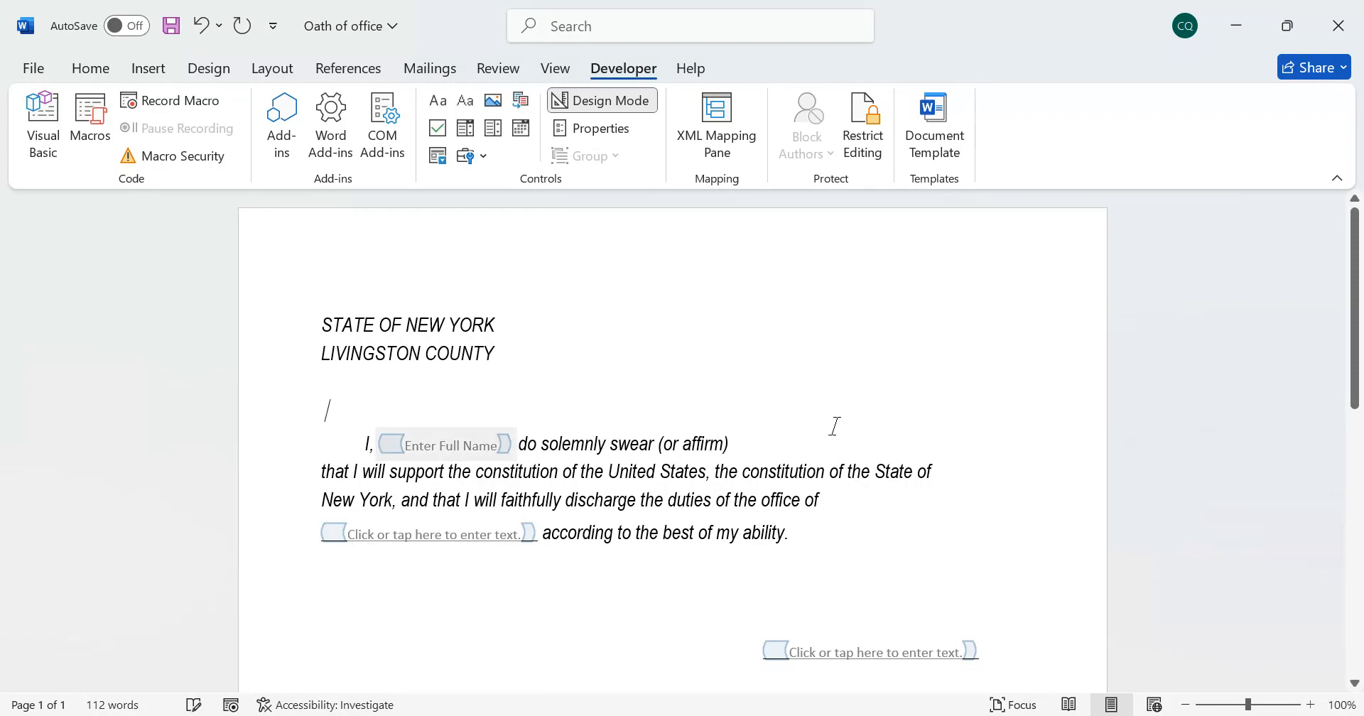
Replace the text field between "Subscribed and sworn this" and "day of" with a date picker content control
{"action": "scroll", "coordinate": [546, 522], "scroll_direction": "down", "scroll_amount": 1}
{"action": "scroll", "coordinate": [649, 539], "scroll_direction": "down", "scroll_amount": 5}
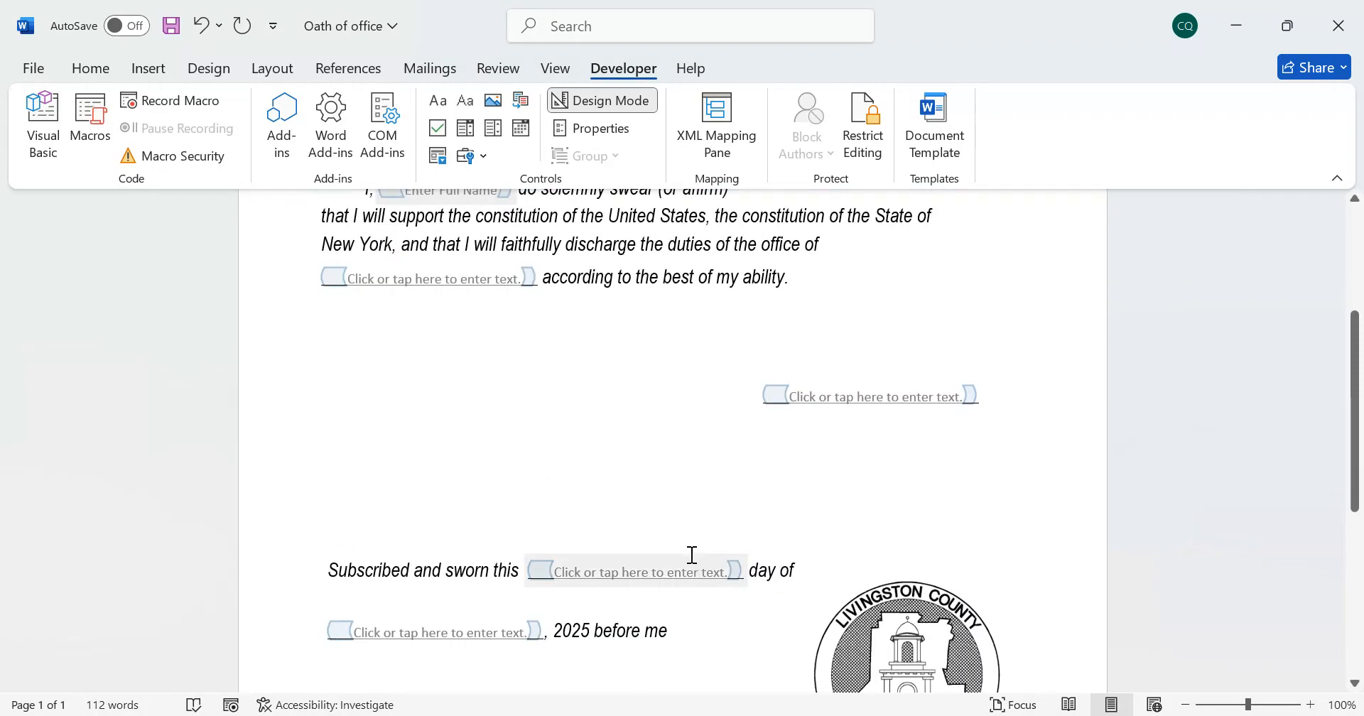
{"action": "scroll", "coordinate": [802, 568], "scroll_direction": "down", "scroll_amount": 3}
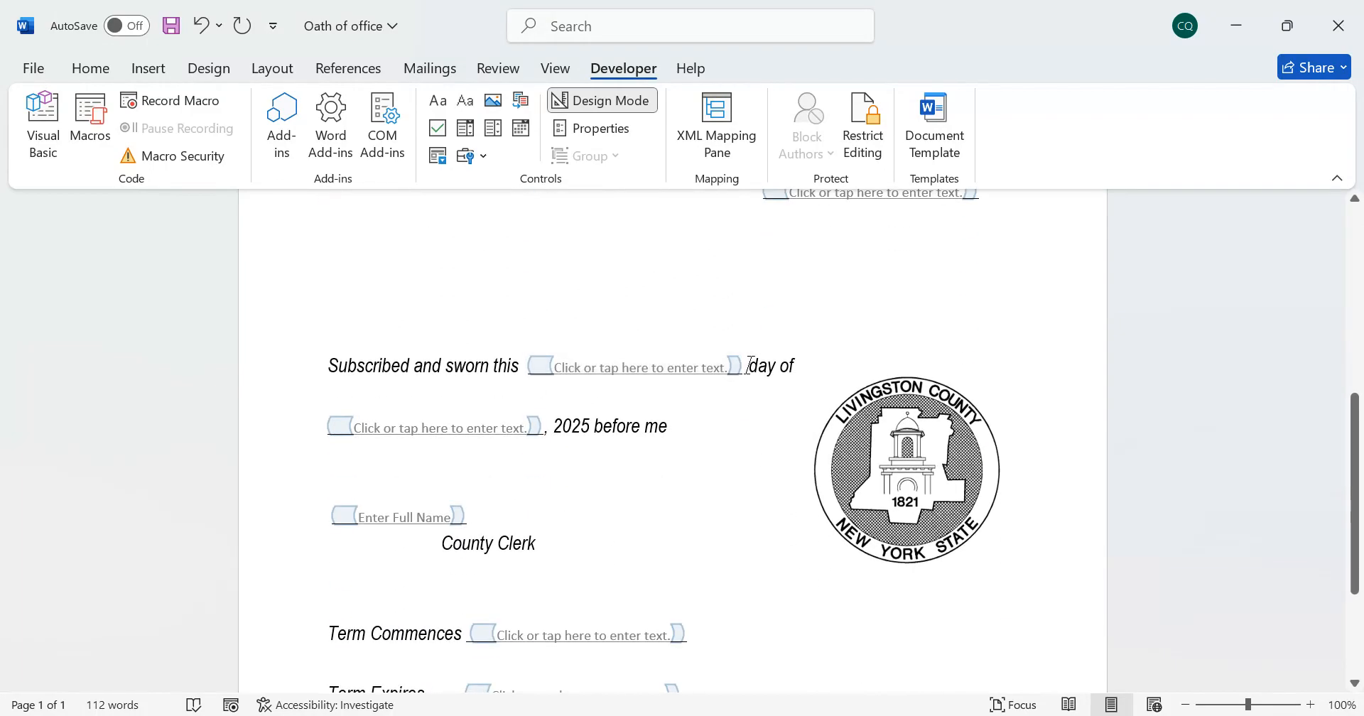
{"action": "left_click", "coordinate": [891, 346]}
{"action": "key", "text": "Delete"}
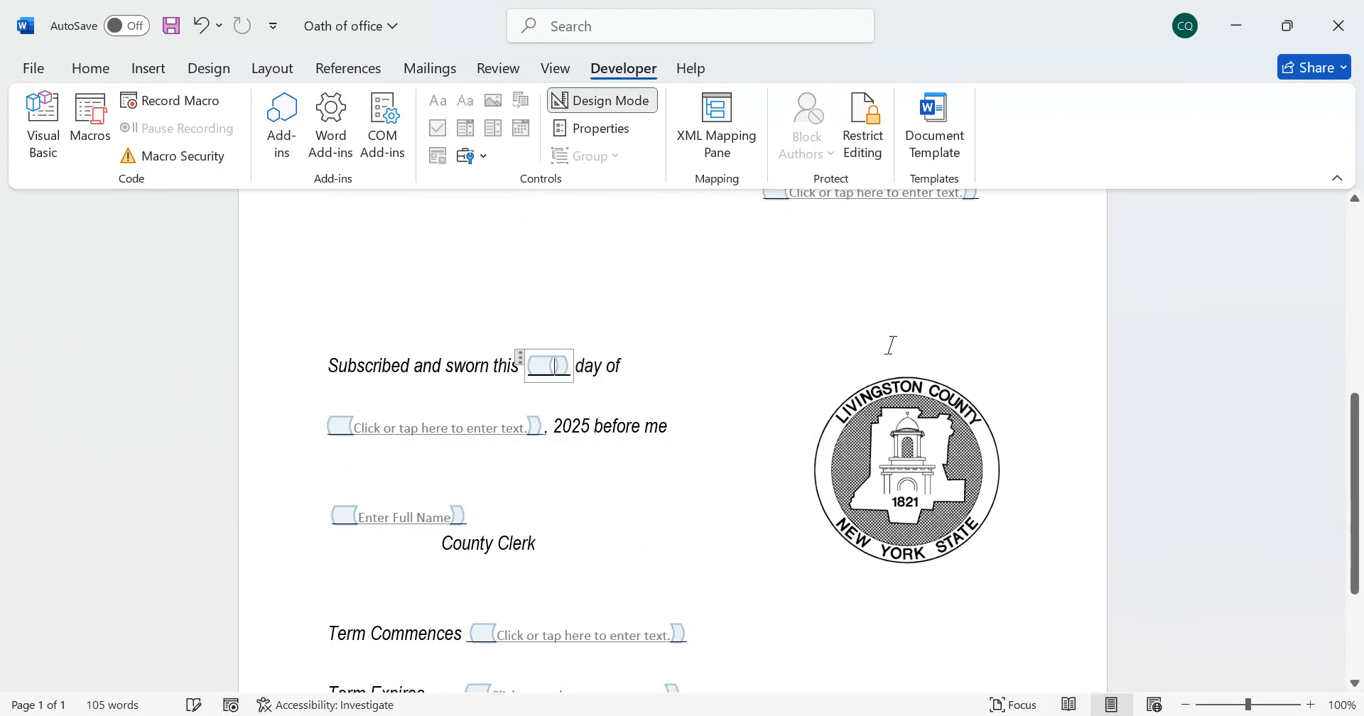
{"action": "key", "text": "Delete"}
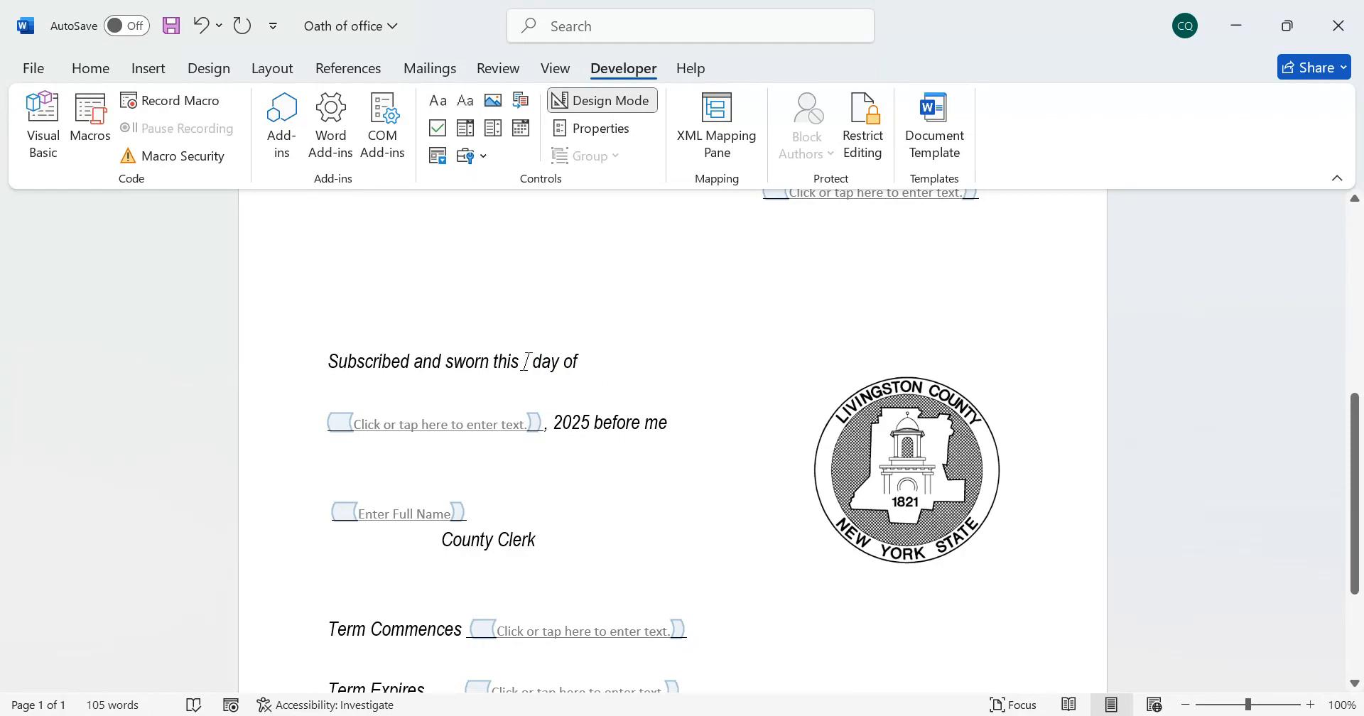
{"action": "left_click", "coordinate": [521, 130]}
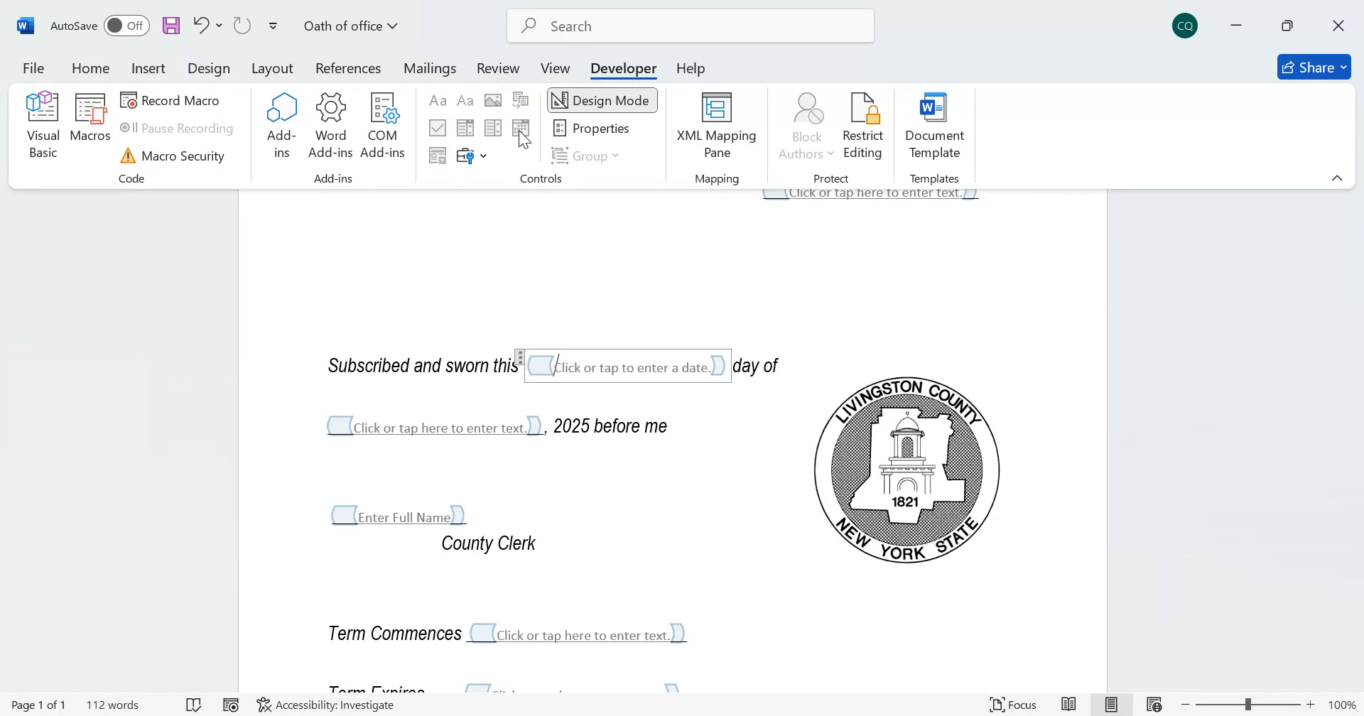
{"action": "left_click", "coordinate": [653, 293]}
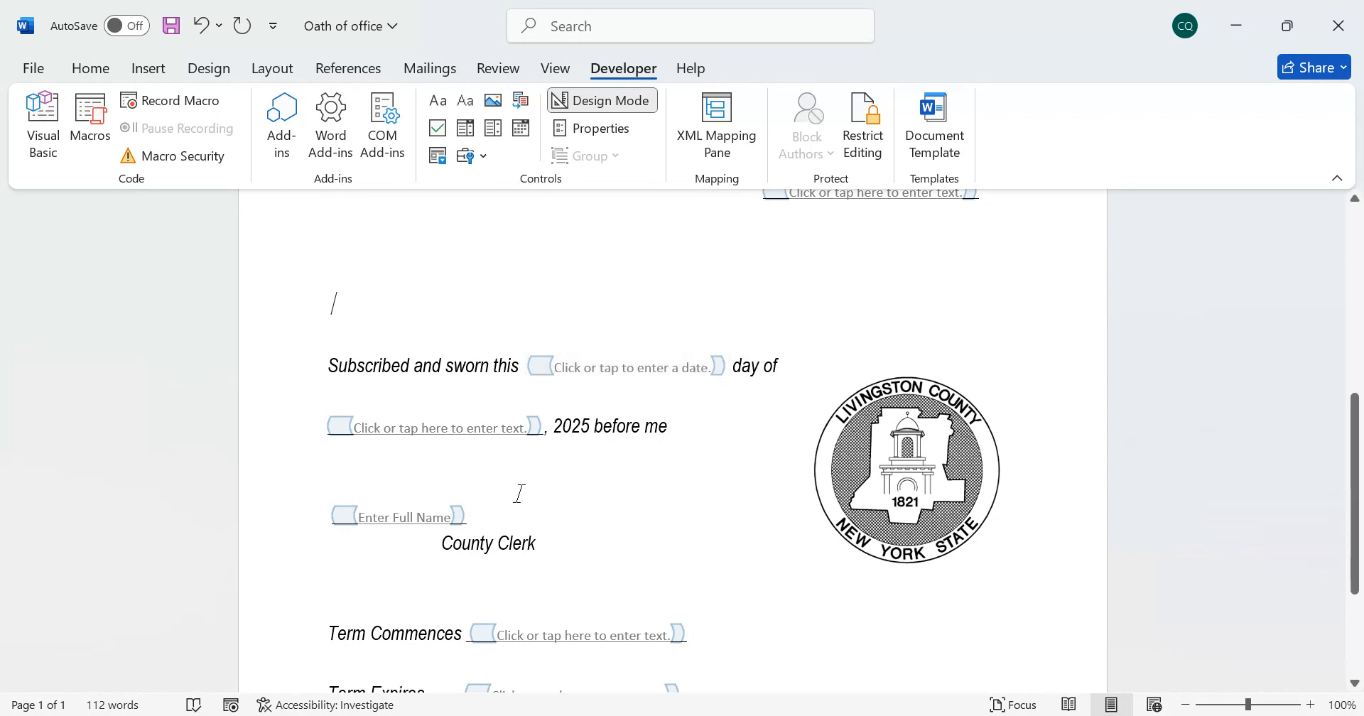
Review the name, date and text content controls throughout the oath form in Design Mode
{"action": "left_click", "coordinate": [436, 428]}
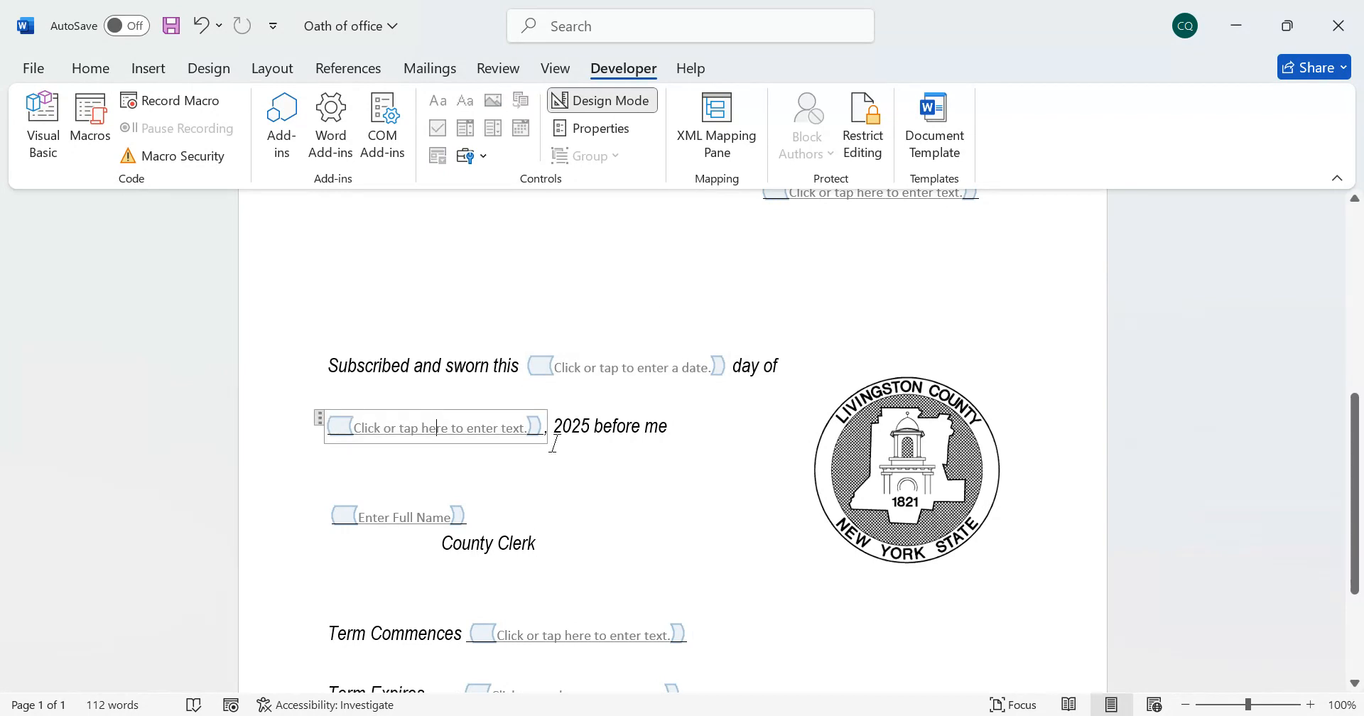
{"action": "left_click", "coordinate": [577, 447]}
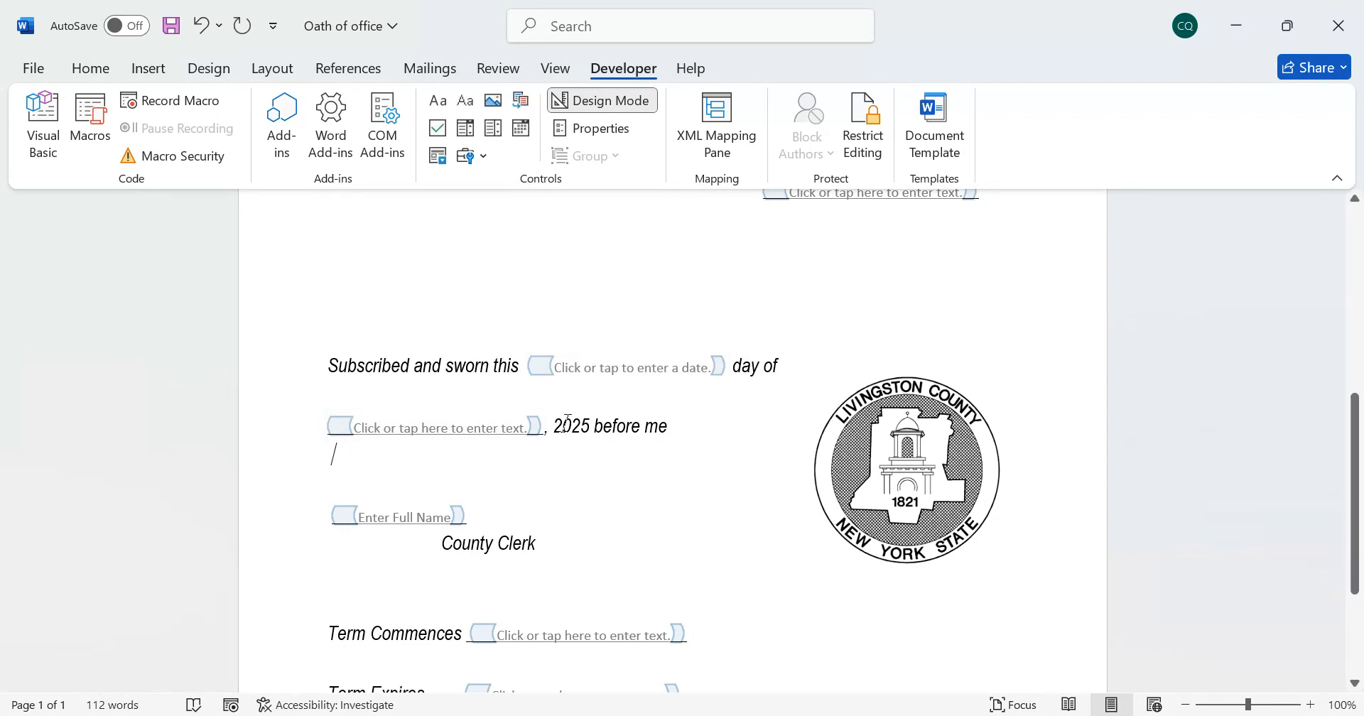
{"action": "left_click", "coordinate": [553, 111]}
{"action": "scroll", "coordinate": [650, 547], "scroll_direction": "up", "scroll_amount": 6}
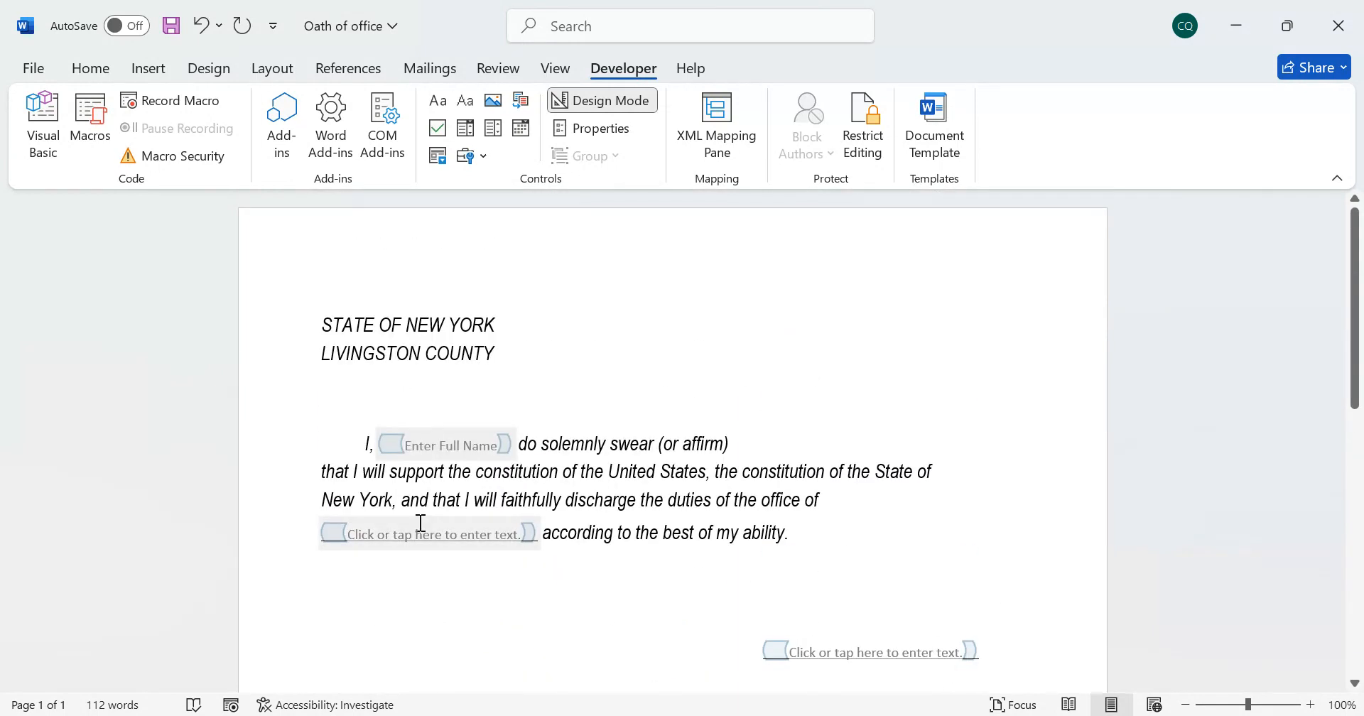
{"action": "left_click", "coordinate": [458, 444]}
{"action": "scroll", "coordinate": [558, 439], "scroll_direction": "down", "scroll_amount": 2}
{"action": "scroll", "coordinate": [559, 438], "scroll_direction": "down", "scroll_amount": 8}
{"action": "scroll", "coordinate": [628, 466], "scroll_direction": "up", "scroll_amount": 1}
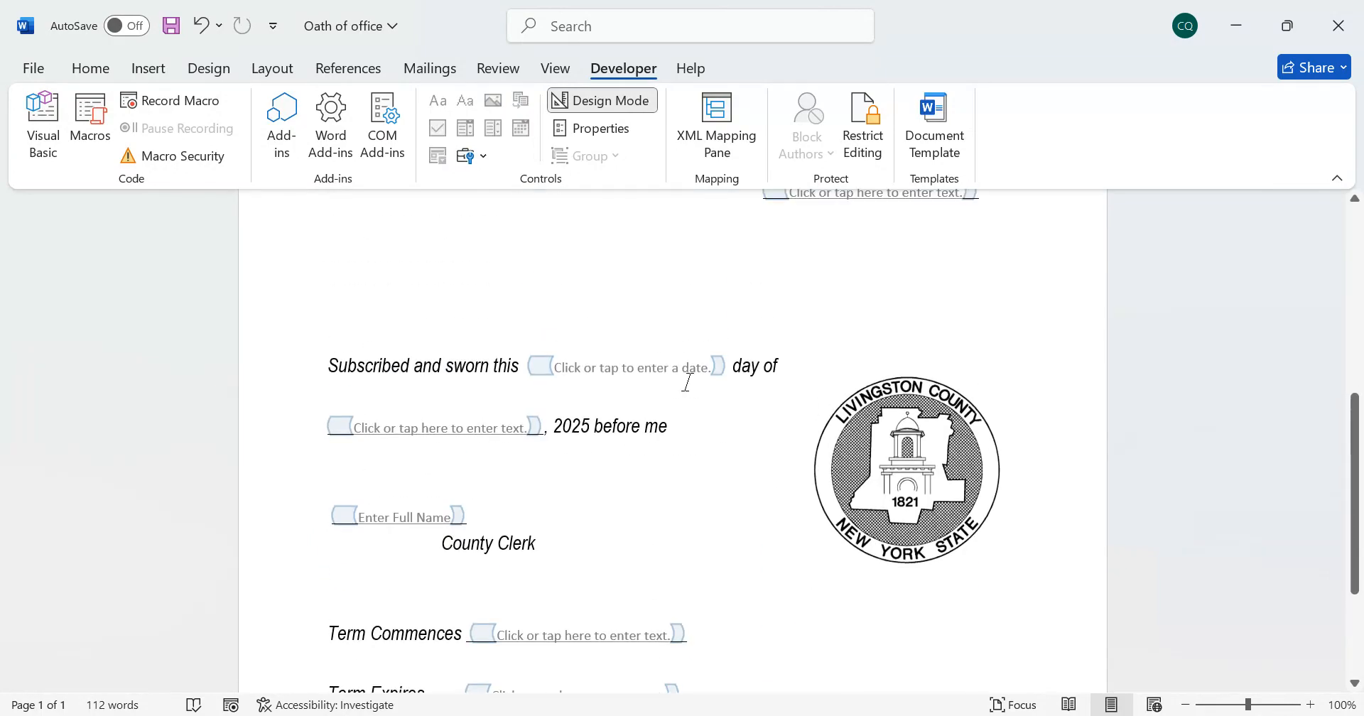
{"action": "left_click", "coordinate": [688, 365]}
{"action": "left_click", "coordinate": [696, 448]}
{"action": "type", "text": "/"}
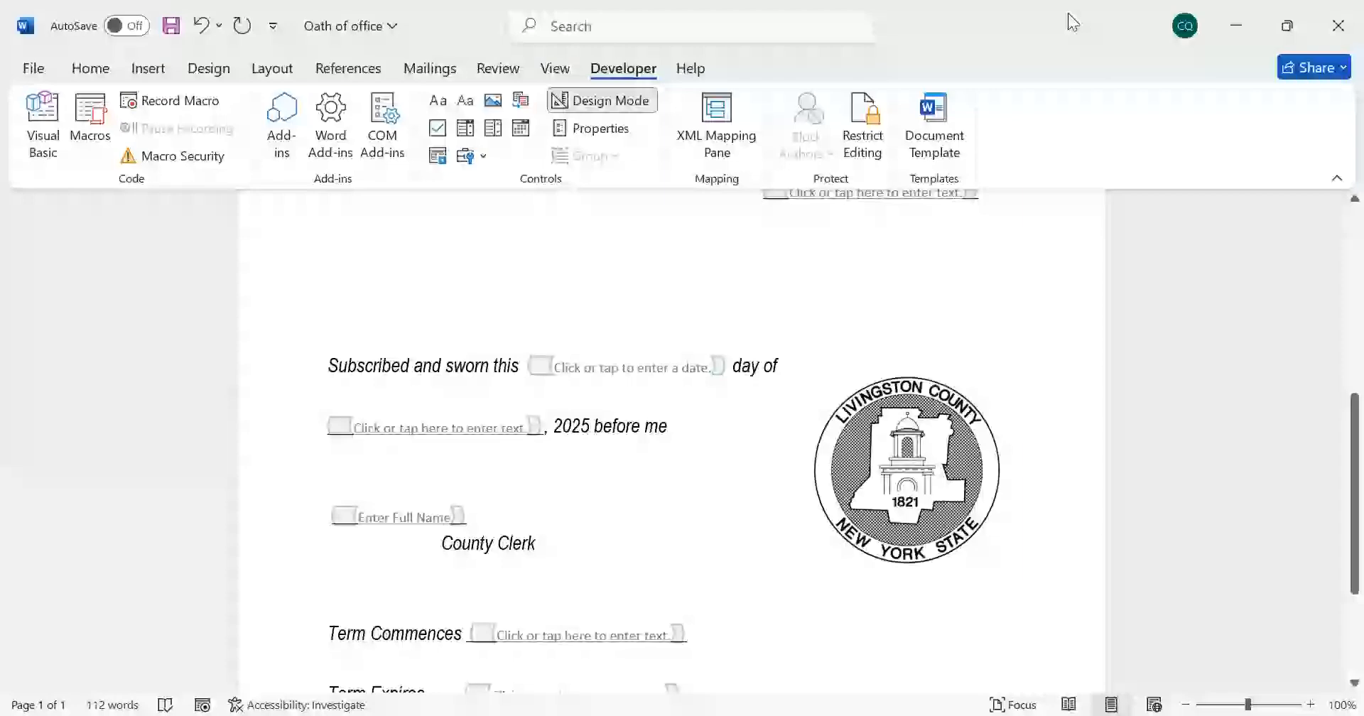
Save a copy of the document under the name "Oath of office example 1"
{"action": "left_click", "coordinate": [33, 68]}
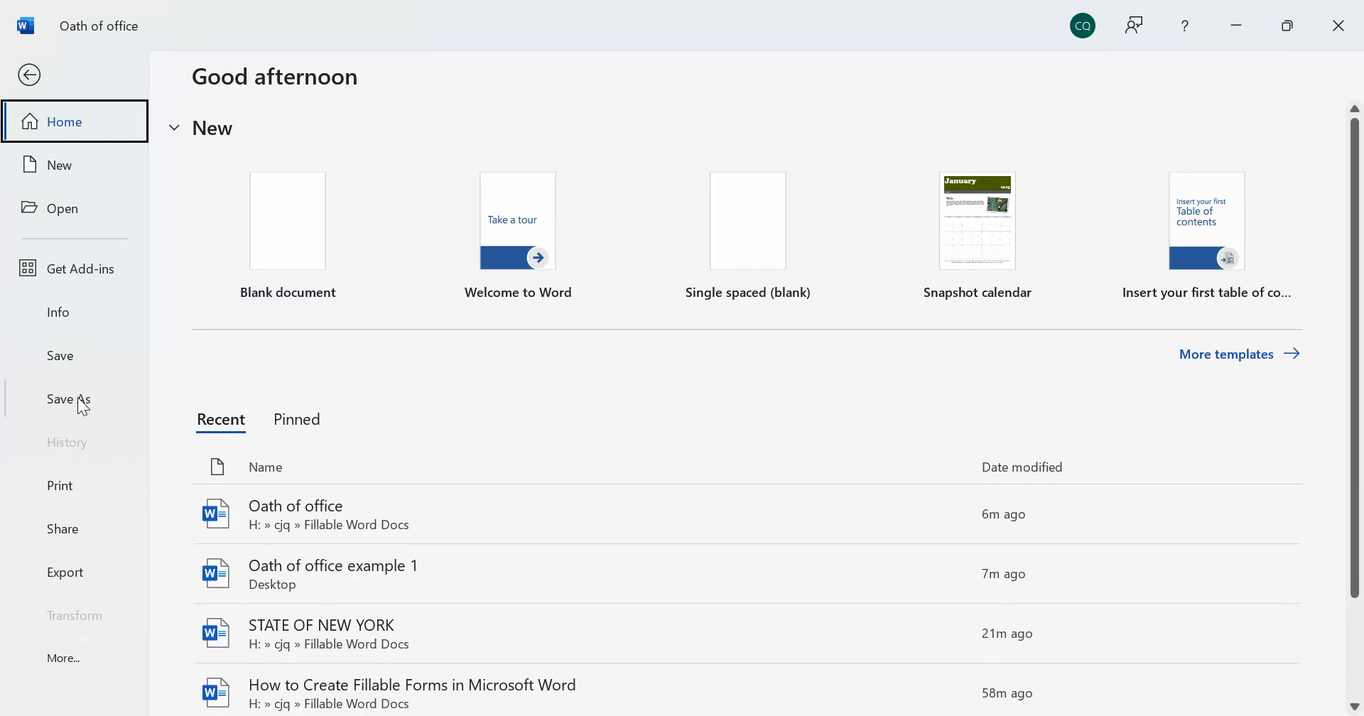
{"action": "left_click", "coordinate": [81, 405]}
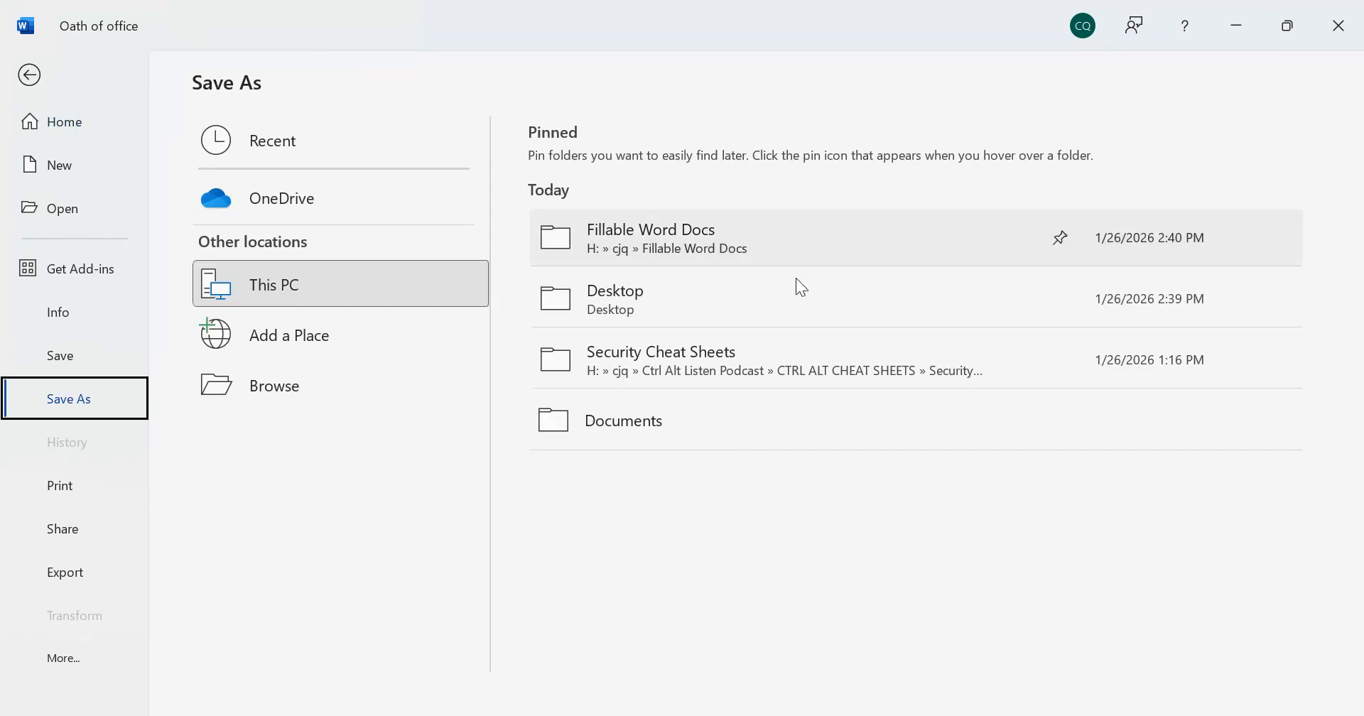
{"action": "left_click", "coordinate": [276, 389]}
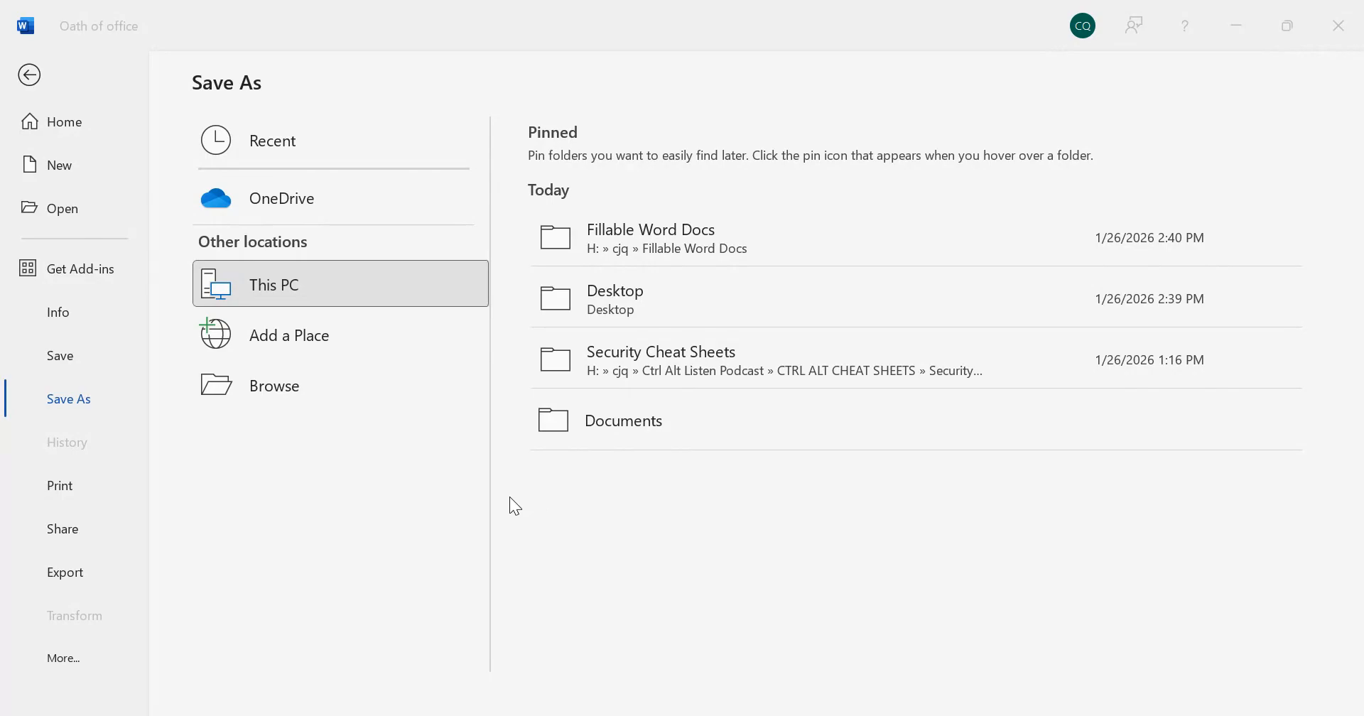
{"action": "left_click", "coordinate": [660, 419]}
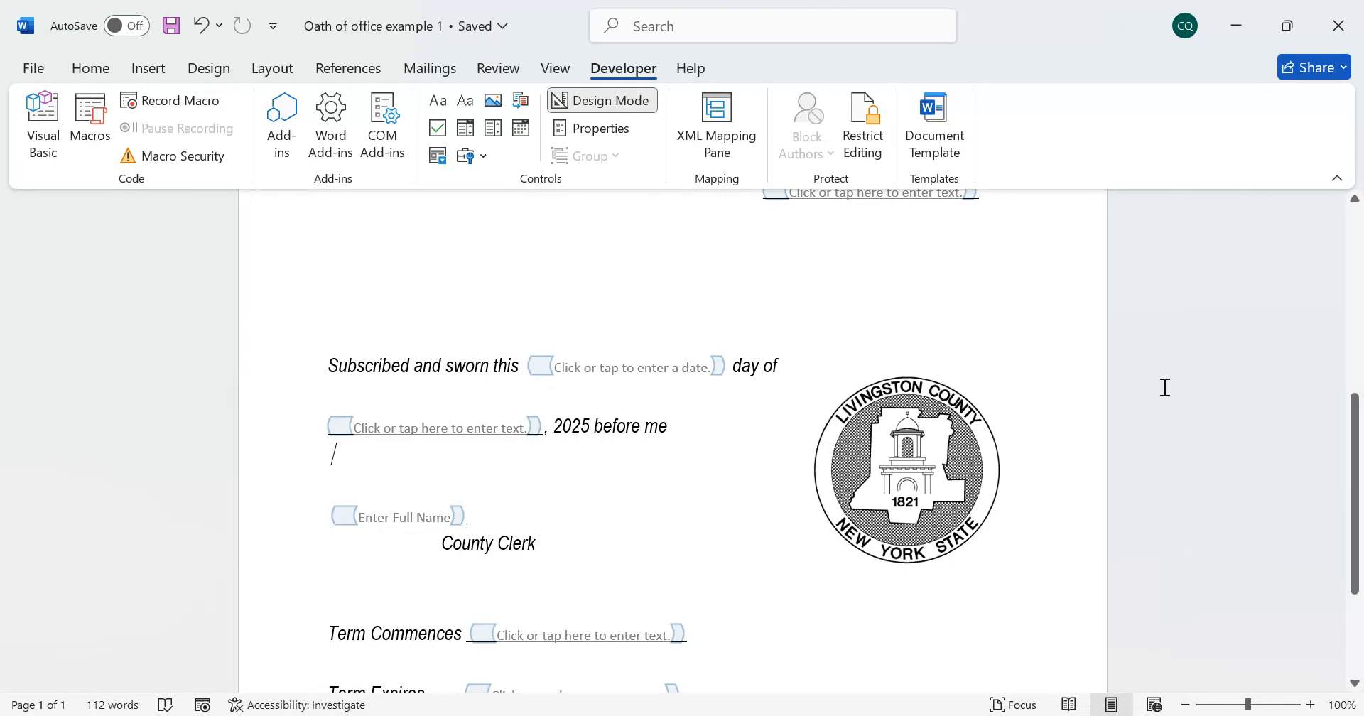
Check the placeholders in the saved oath form, from the full name field to the date picker and County Clerk section
{"action": "scroll", "coordinate": [508, 533], "scroll_direction": "up", "scroll_amount": 5}
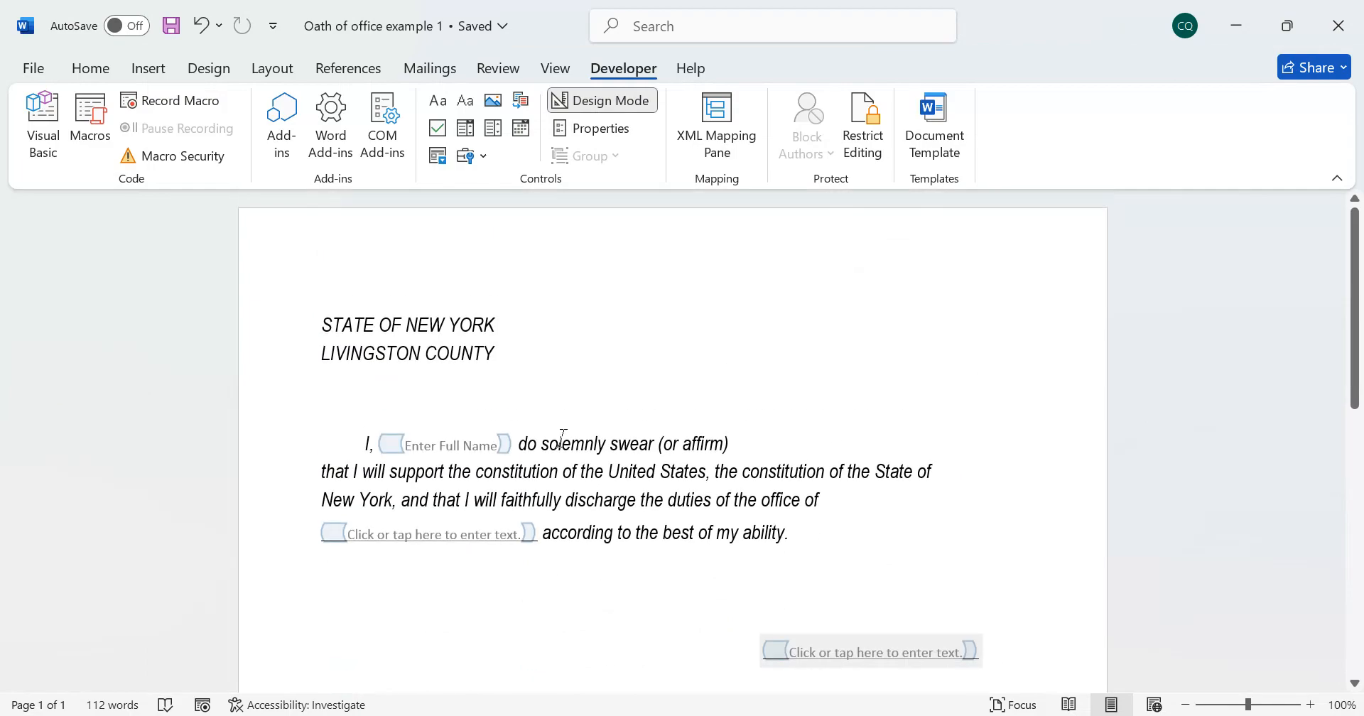
{"action": "left_click", "coordinate": [1003, 433]}
{"action": "left_click", "coordinate": [471, 445]}
{"action": "scroll", "coordinate": [914, 452], "scroll_direction": "down", "scroll_amount": 3}
{"action": "scroll", "coordinate": [915, 452], "scroll_direction": "down", "scroll_amount": 5}
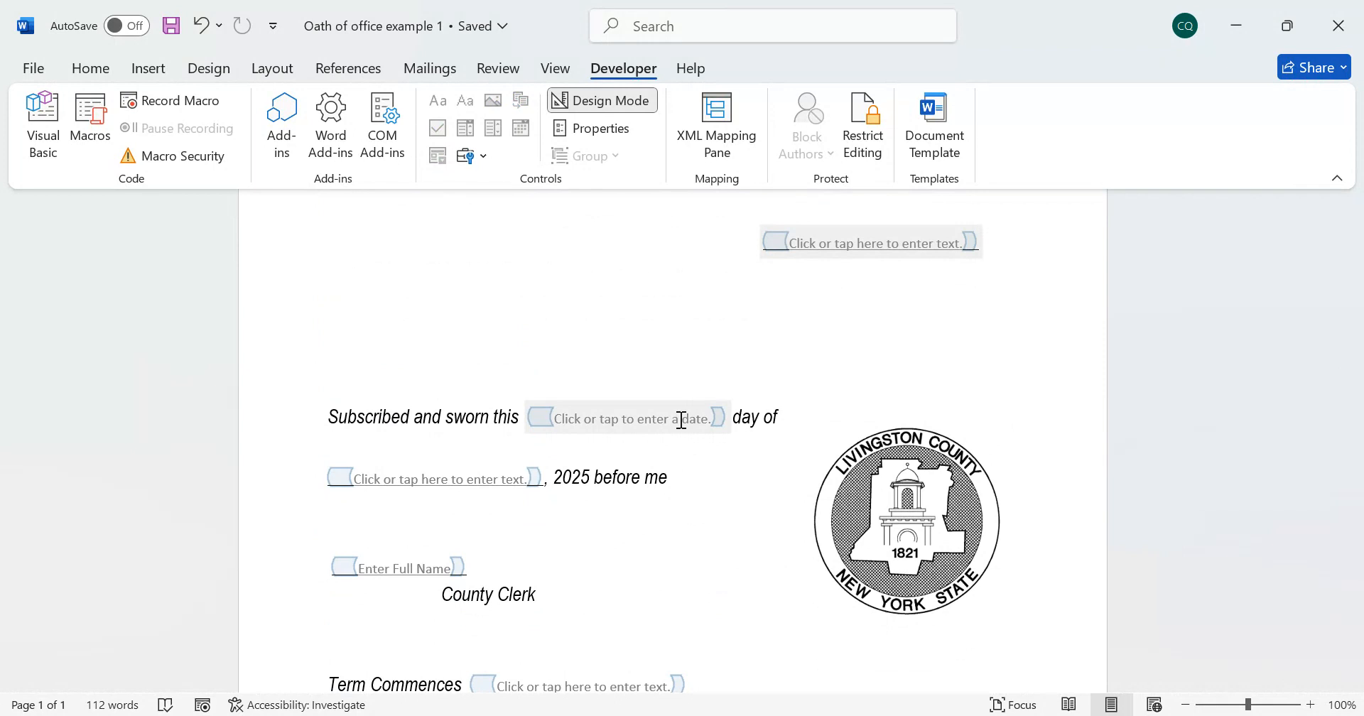
{"action": "left_click", "coordinate": [955, 375]}
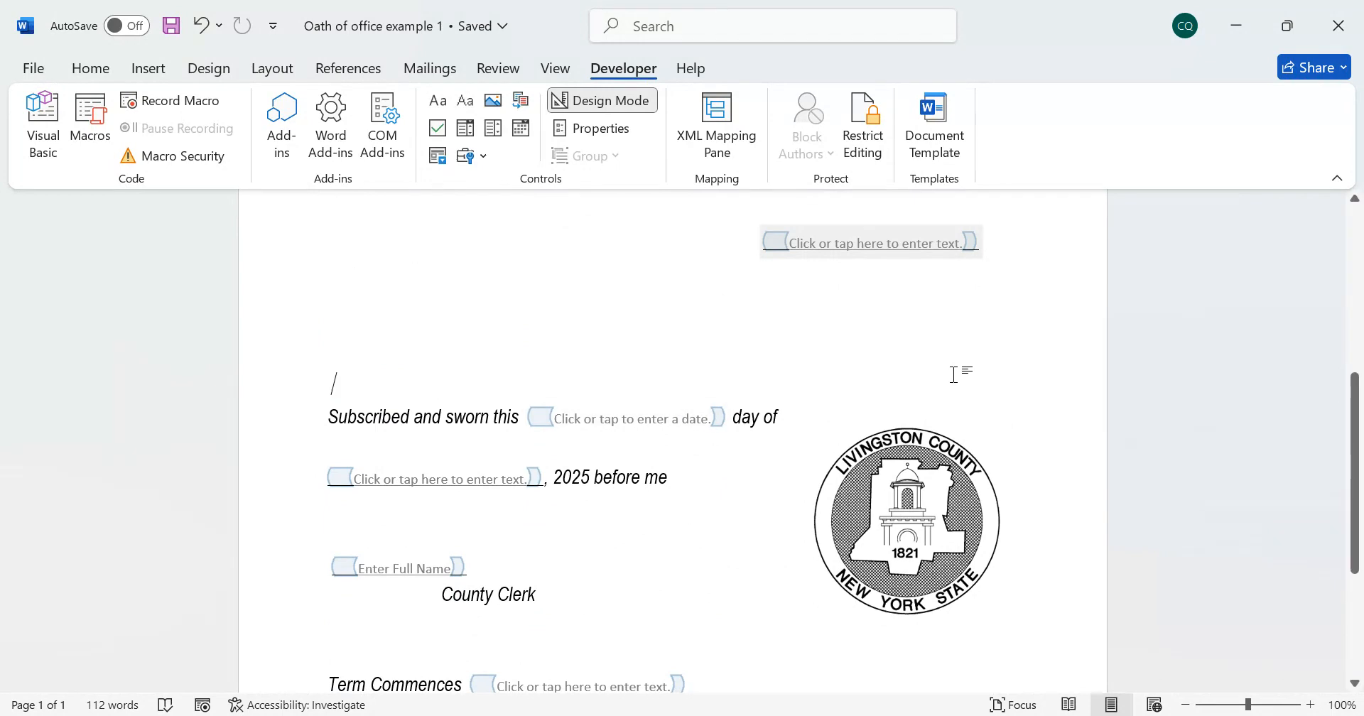
{"action": "scroll", "coordinate": [970, 380], "scroll_direction": "up", "scroll_amount": 3}
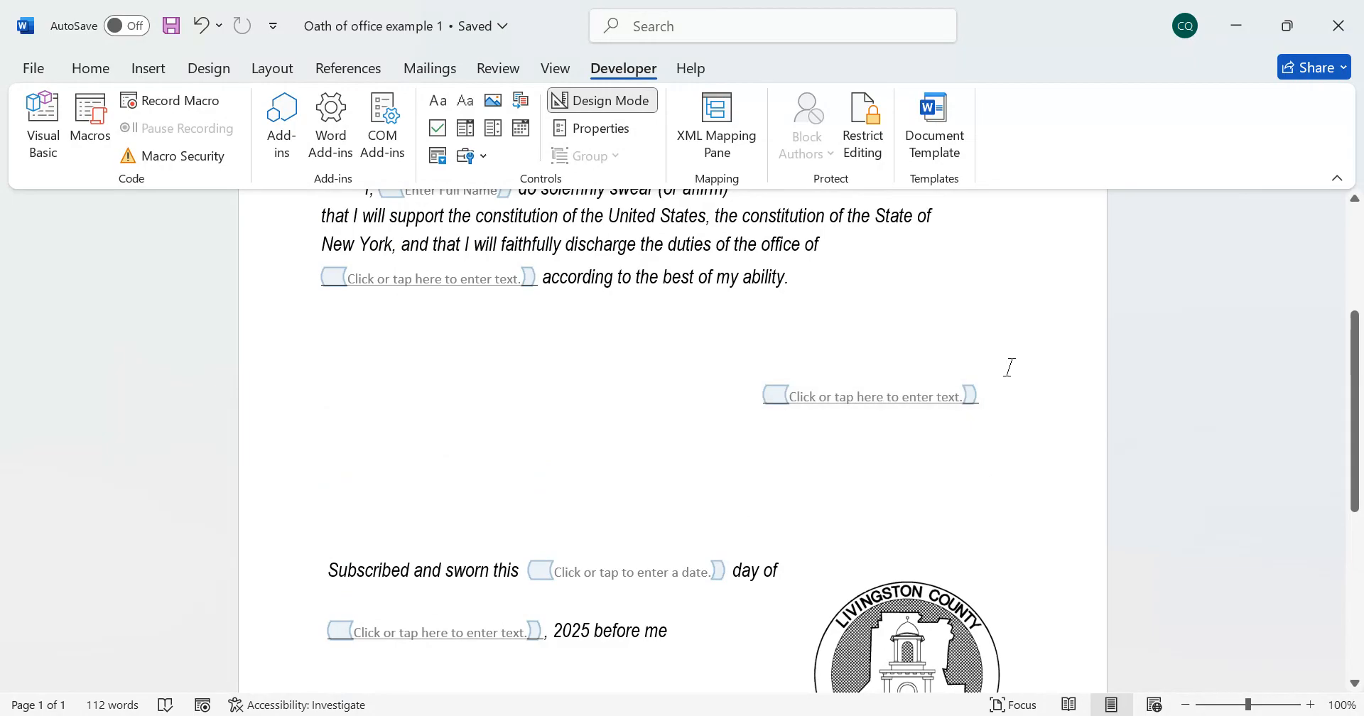
{"action": "scroll", "coordinate": [1078, 353], "scroll_direction": "up", "scroll_amount": 5}
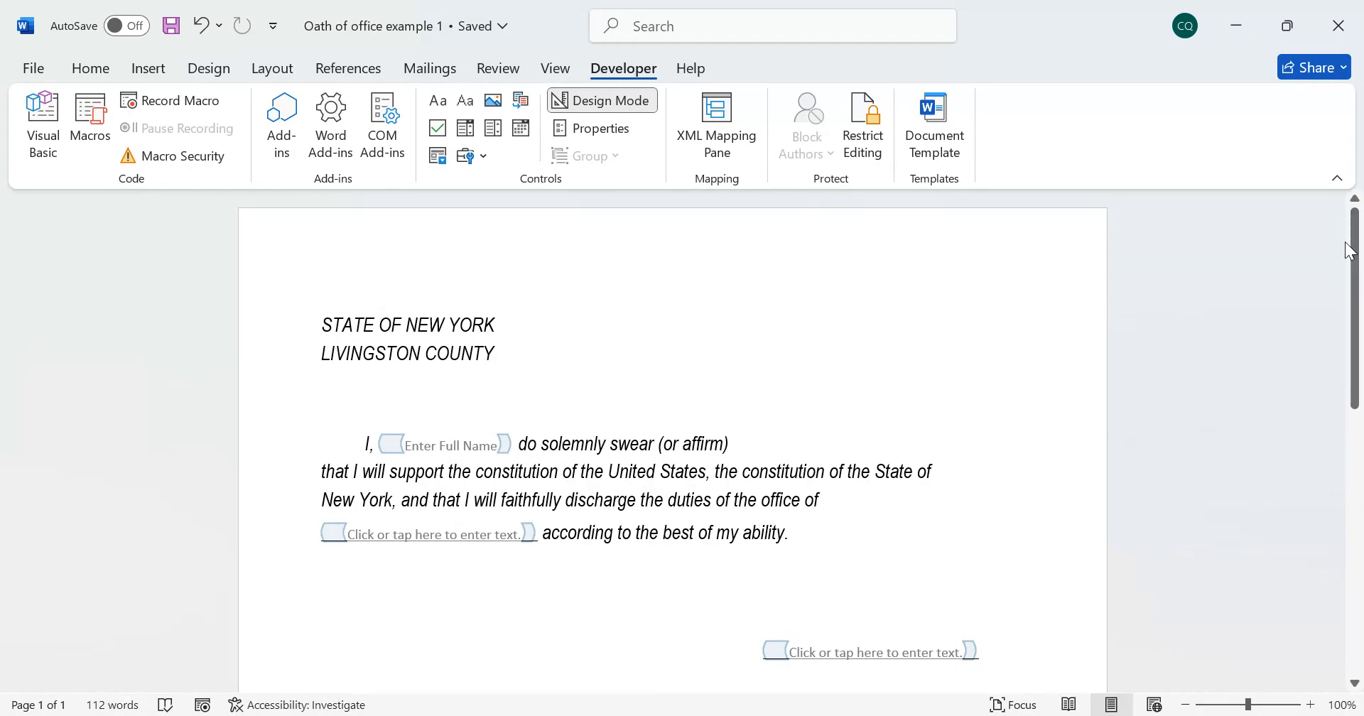
{"action": "left_click", "coordinate": [124, 449]}
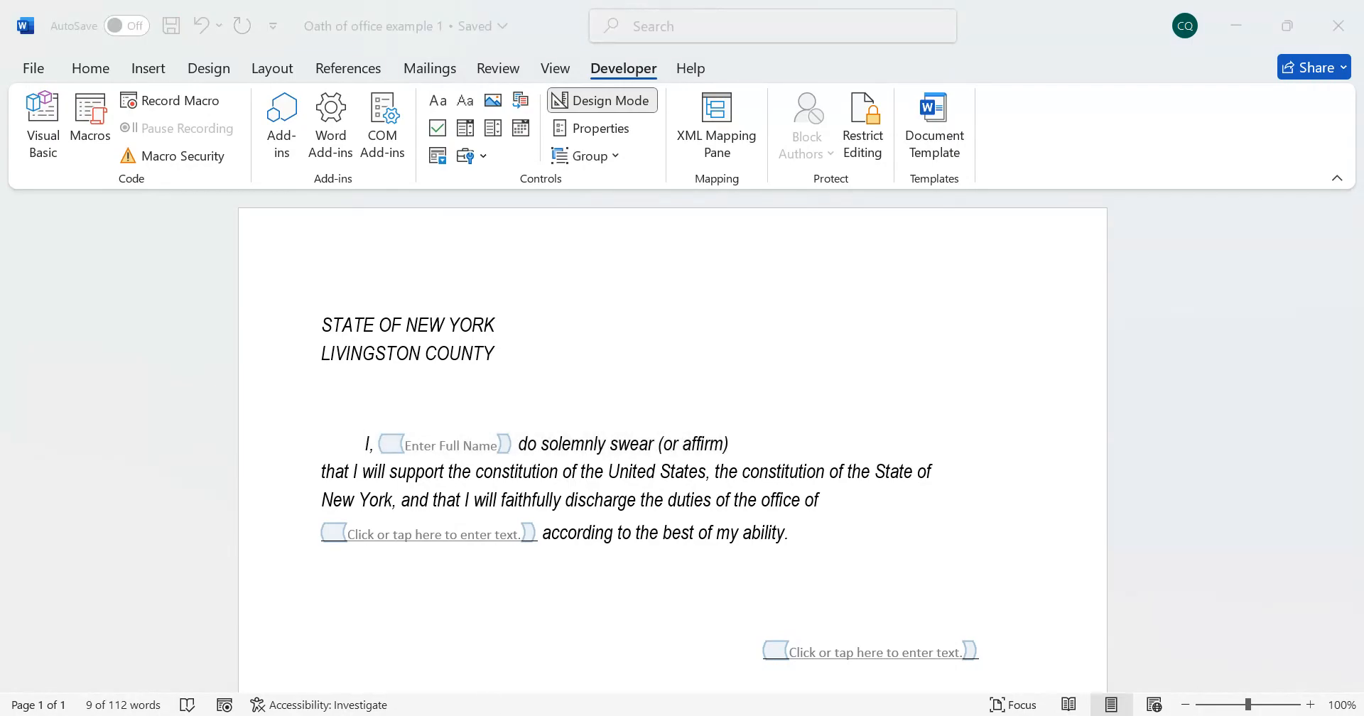
{"action": "left_click", "coordinate": [1351, 408]}
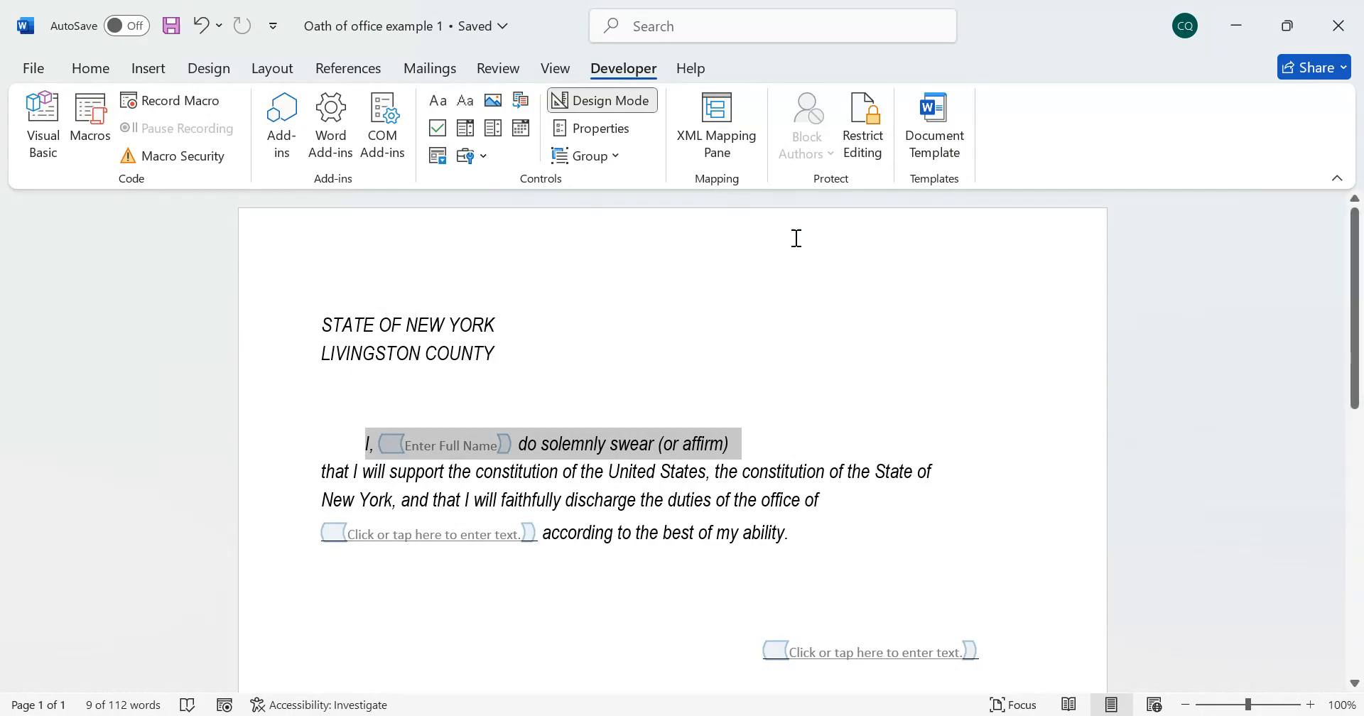
{"action": "left_click", "coordinate": [1178, 395]}
{"action": "scroll", "coordinate": [1236, 411], "scroll_direction": "down", "scroll_amount": 5}
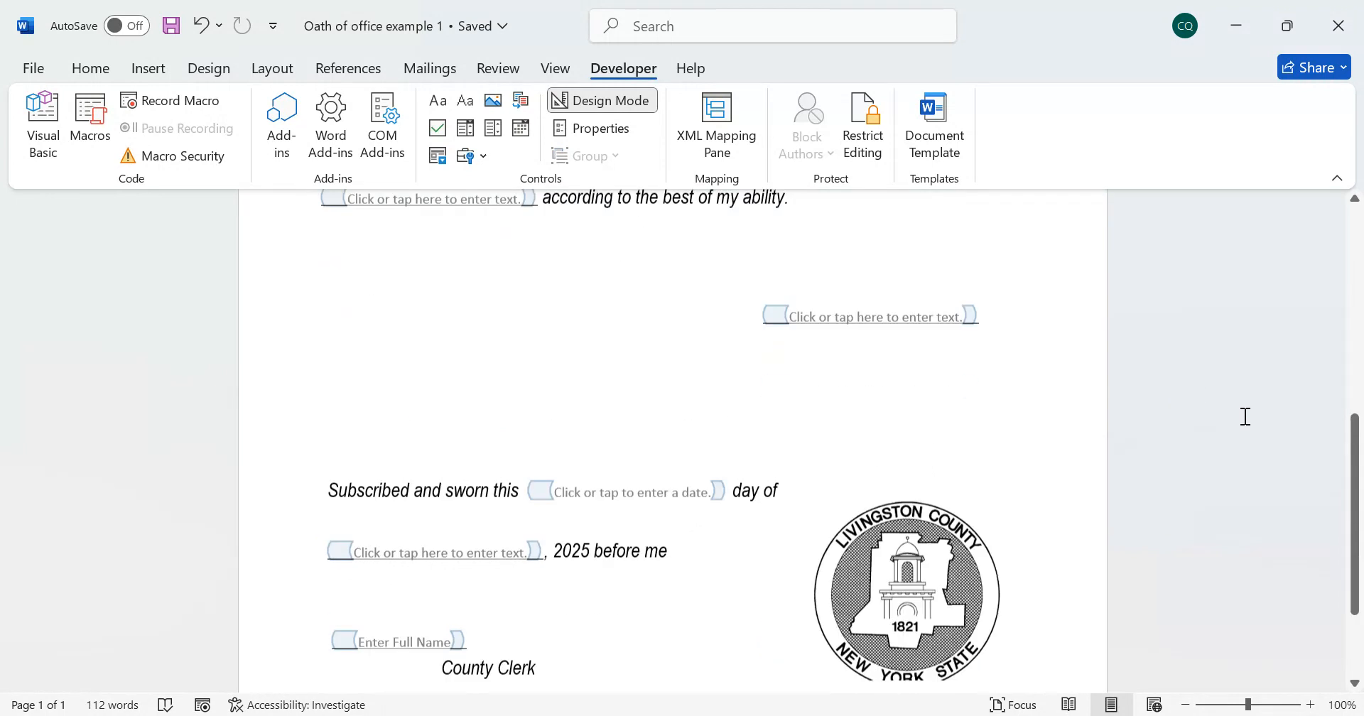
{"action": "scroll", "coordinate": [1271, 423], "scroll_direction": "up", "scroll_amount": 5}
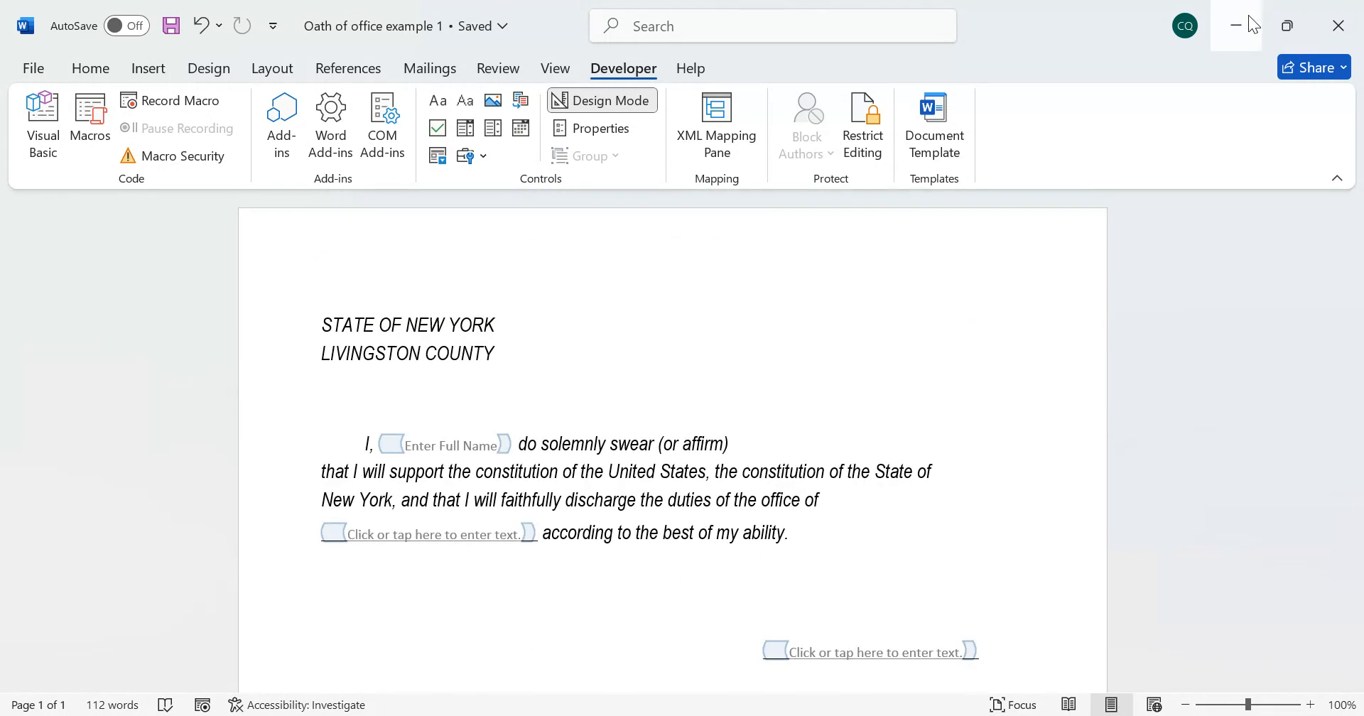